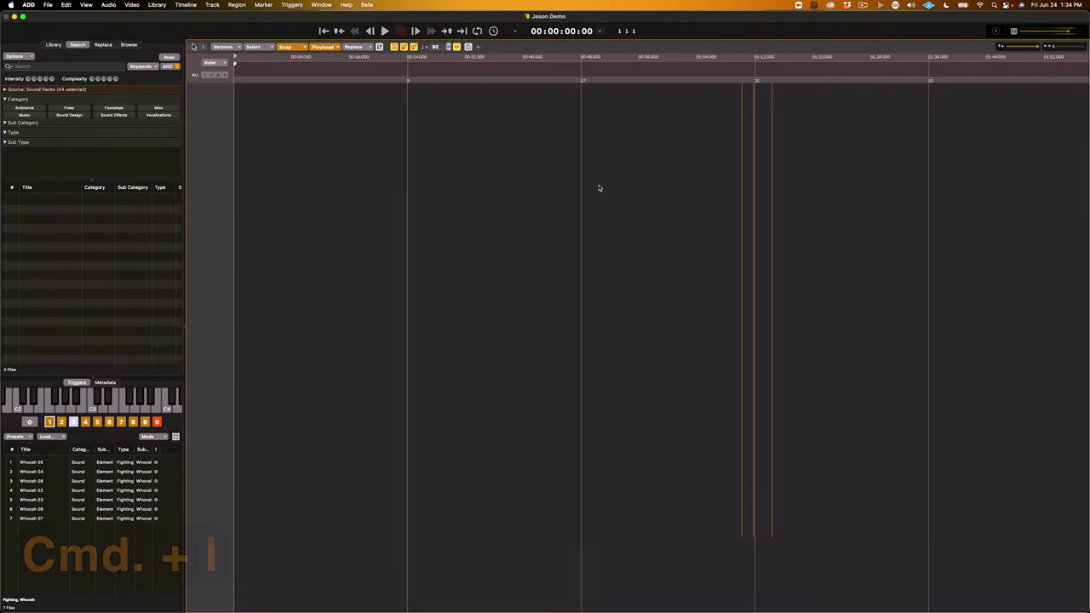
# - Open the ADD Tags window with Cmd+I, showing an empty Untitled project with 0 files
pyautogui.press('super+i')
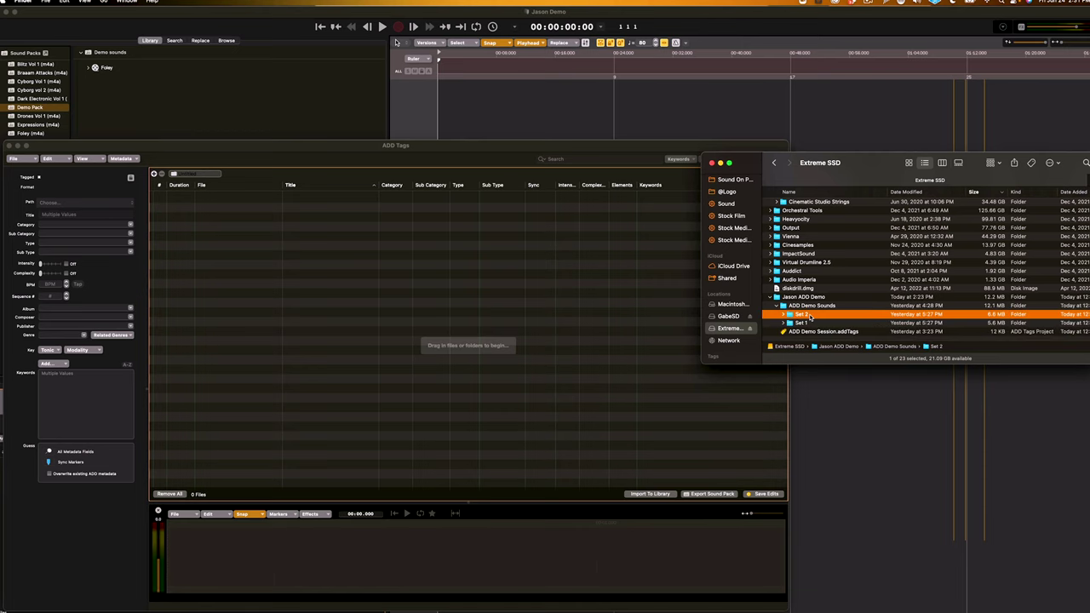
# - Add the five Set 2 sounds to ADD Tags and select the first Ceramic Bowl row
pyautogui.moveTo(809, 317); pyautogui.dragTo(265, 290)
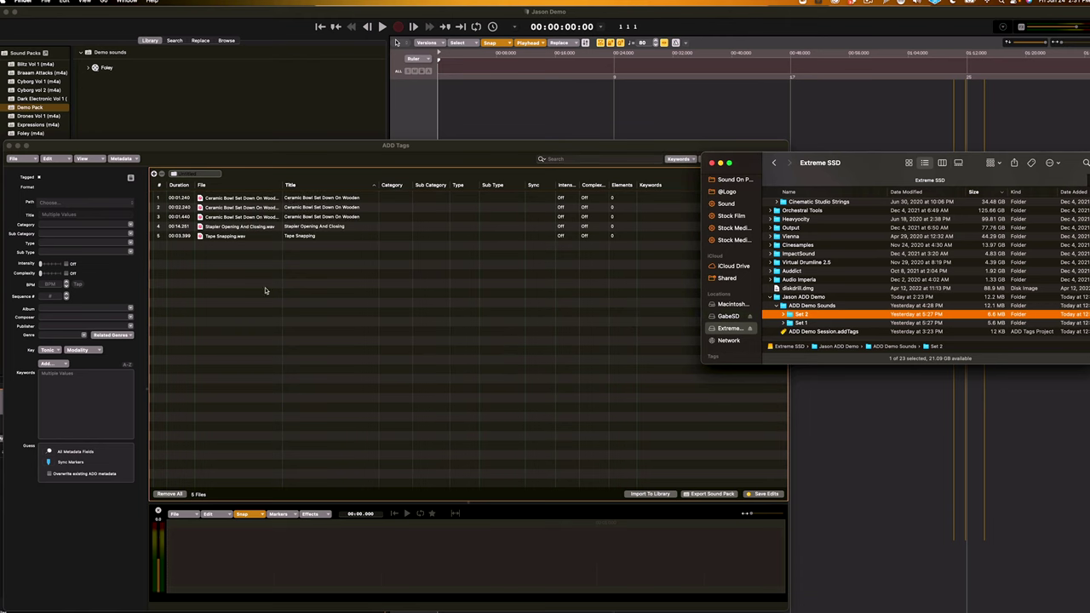
pyautogui.click(311, 164)
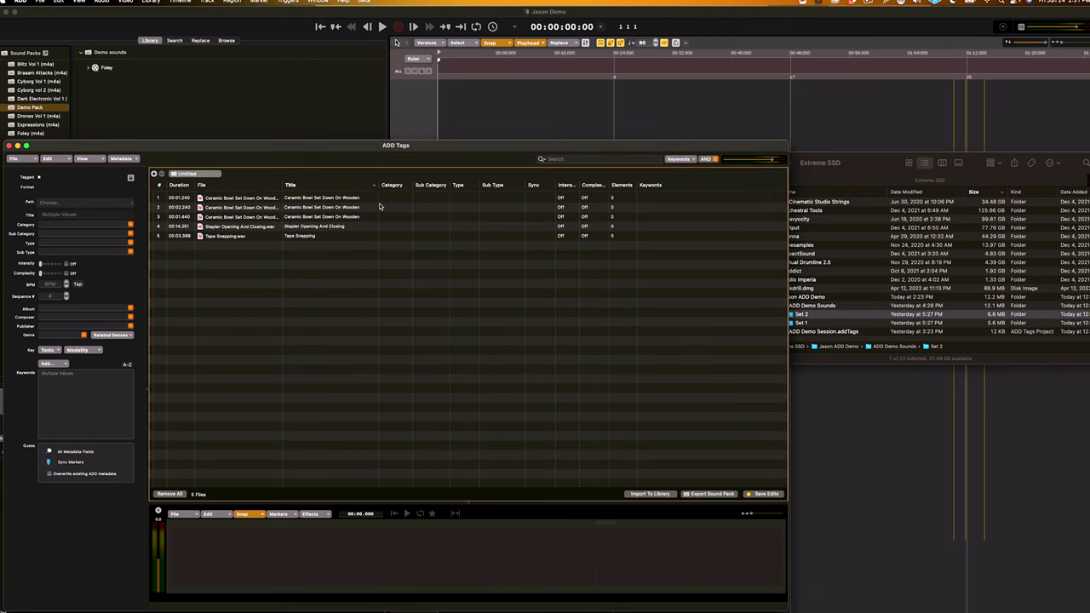
pyautogui.click(372, 198)
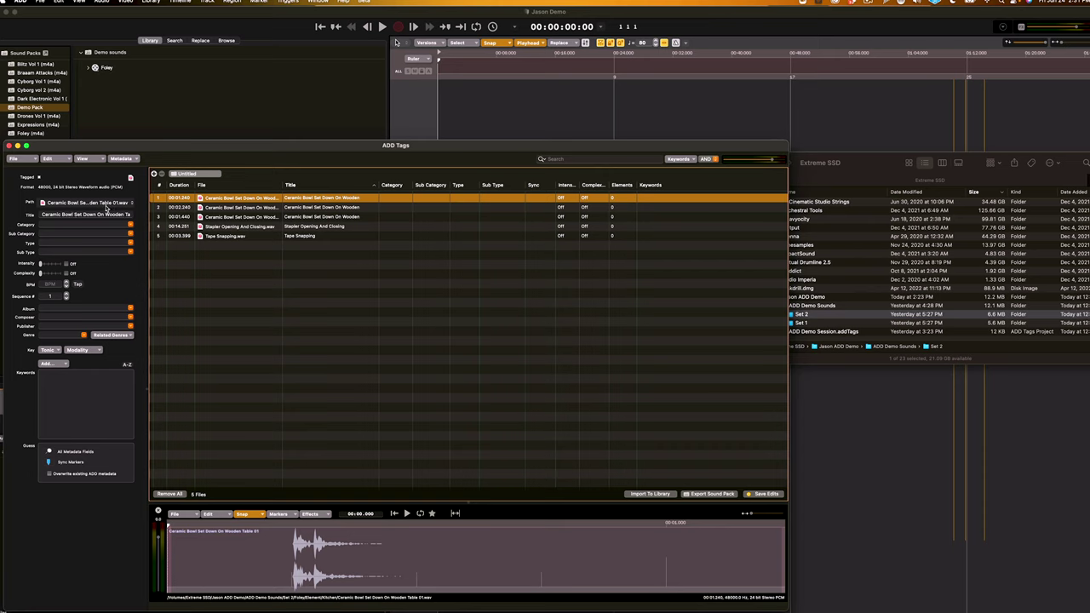
# - Set Ceramic Bowl Set Down On Wooden Table 01's Category to Foley and save the edit
pyautogui.click(57, 225)
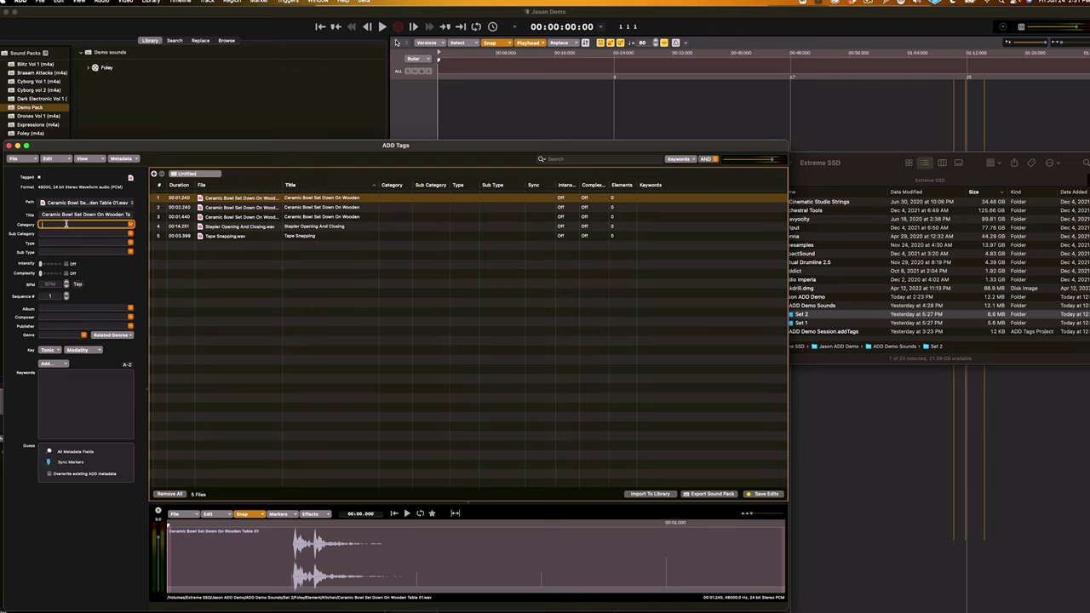
pyautogui.write('Fol')
pyautogui.write('Foley')
pyautogui.click(130, 225)
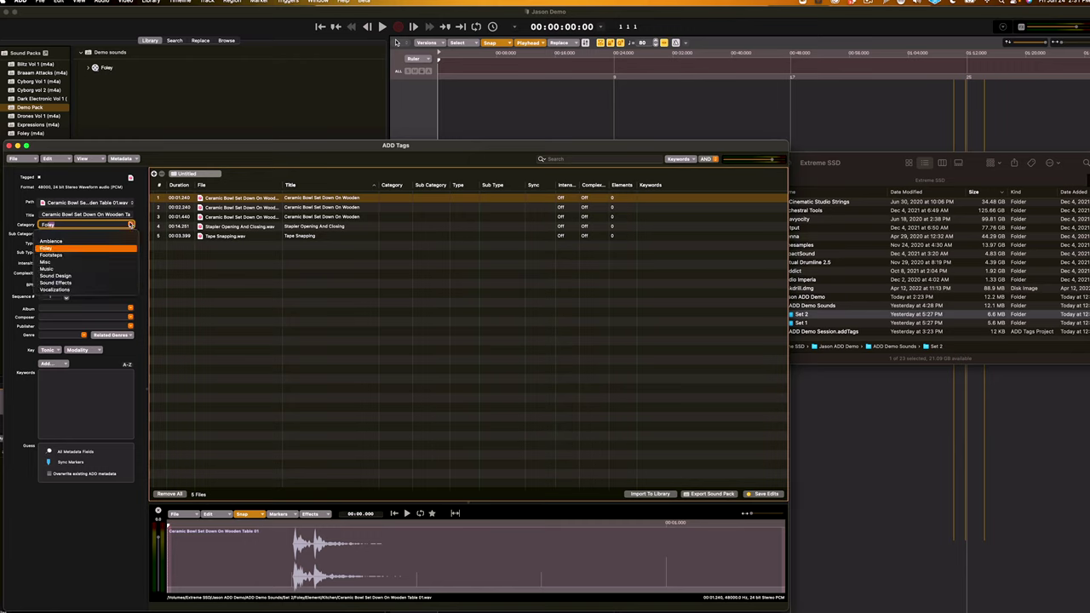
pyautogui.click(47, 249)
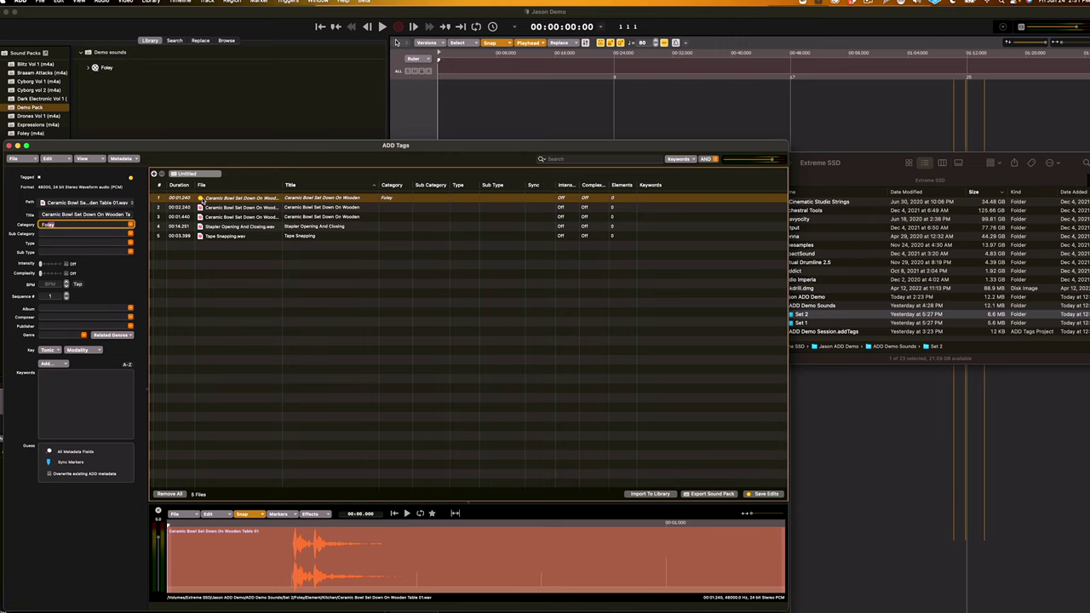
pyautogui.press('alt+super+s')
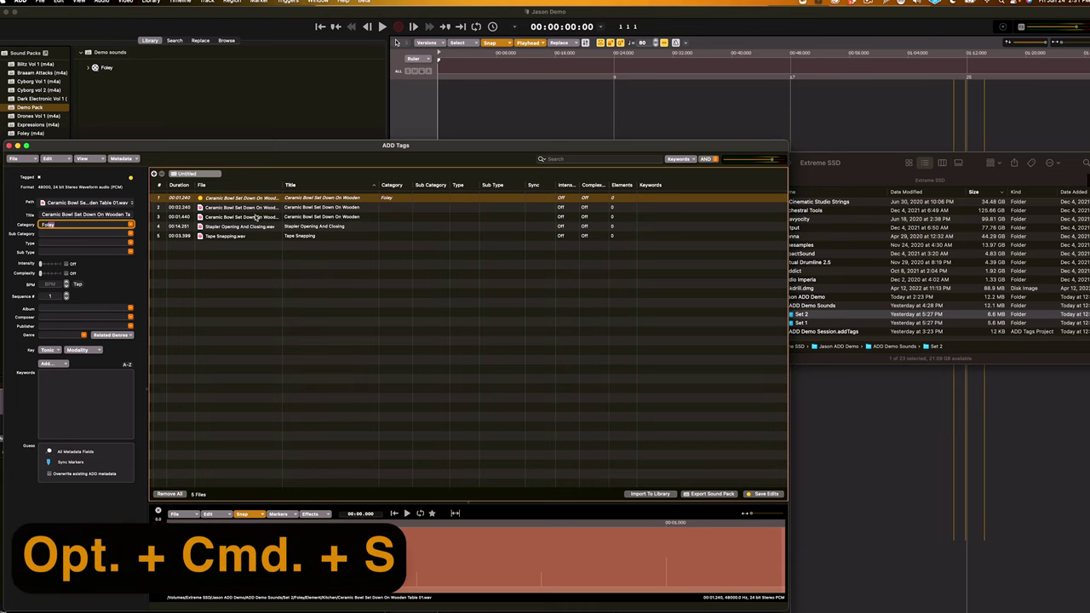
pyautogui.click(765, 495)
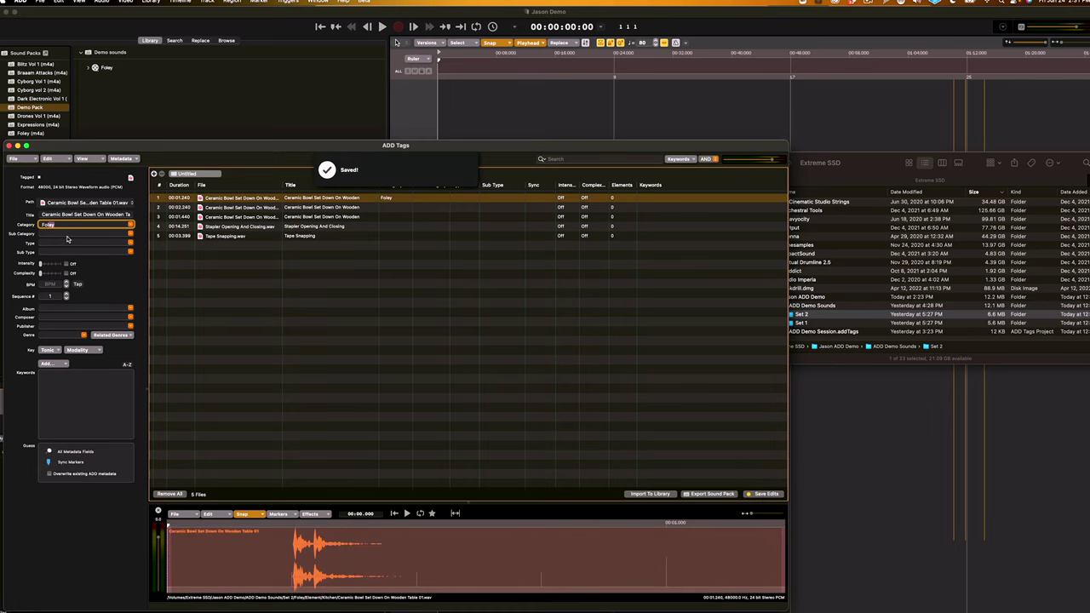
# - Give the bowl sound Sub Category Element, Type Kitchen and Sub Type Bowl, saving along the way
pyautogui.click(67, 239)
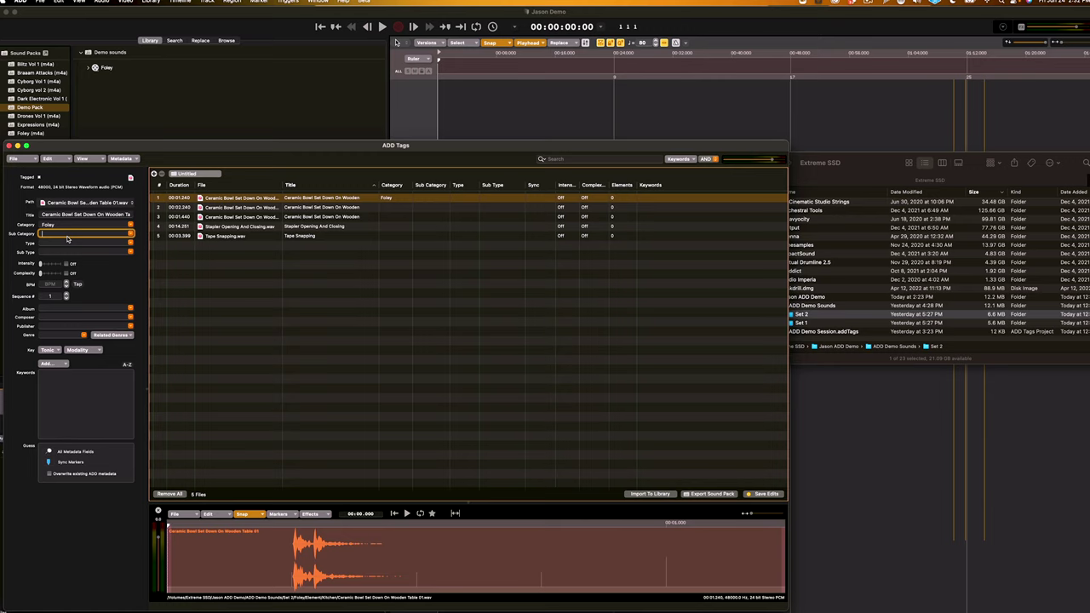
pyautogui.write('Element')
pyautogui.press('Return')
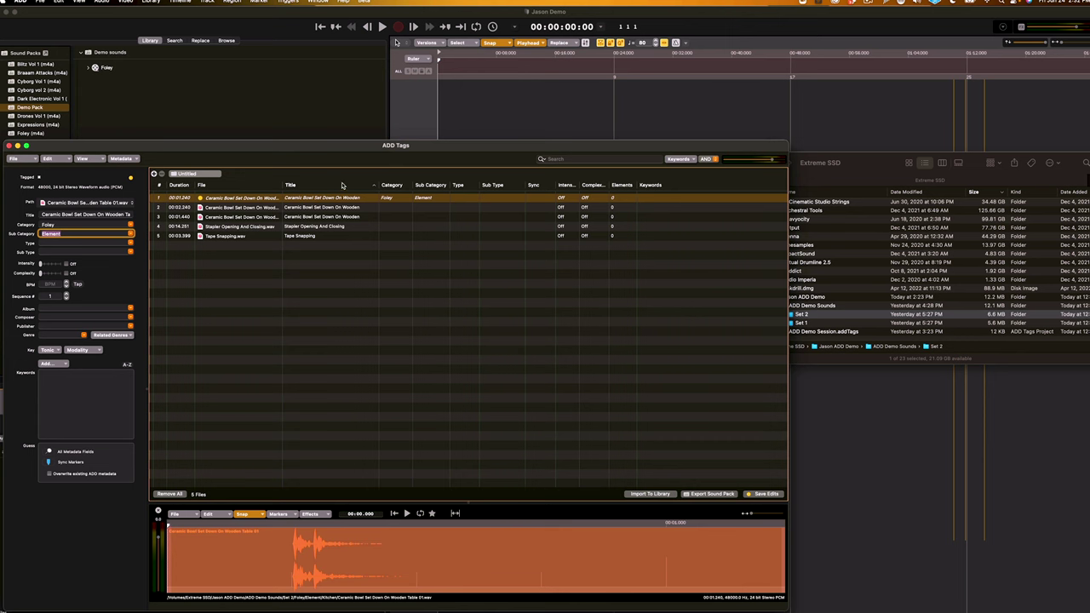
pyautogui.press('super+s')
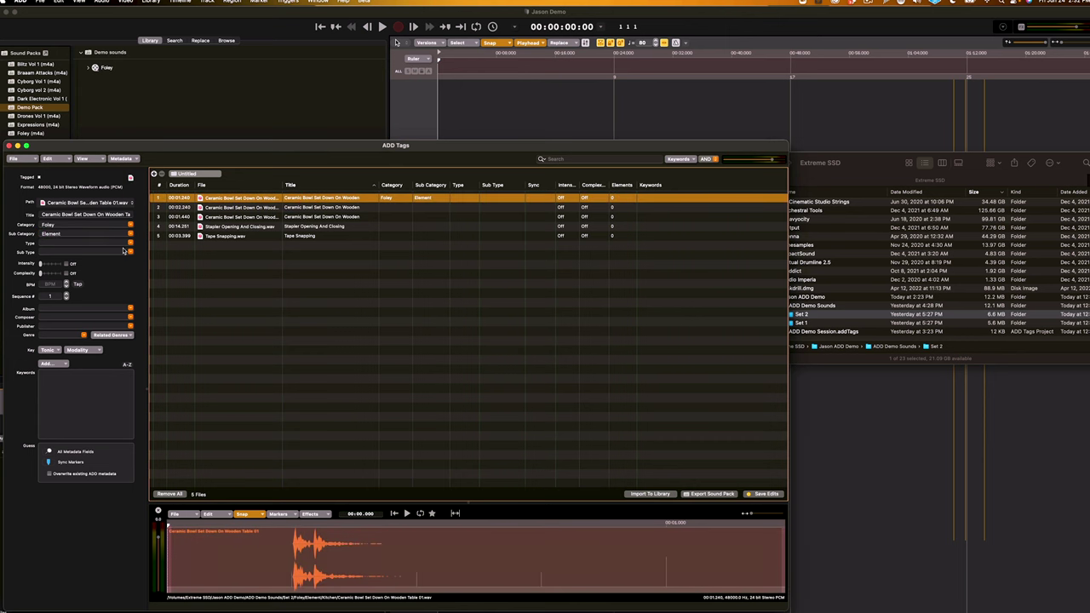
pyautogui.click(131, 243)
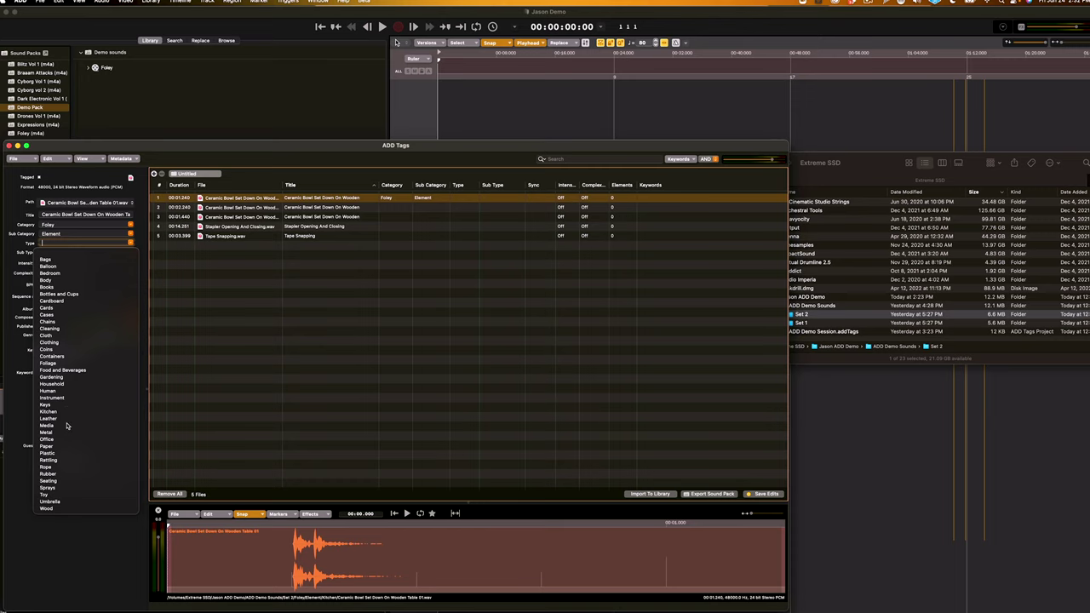
pyautogui.click(57, 412)
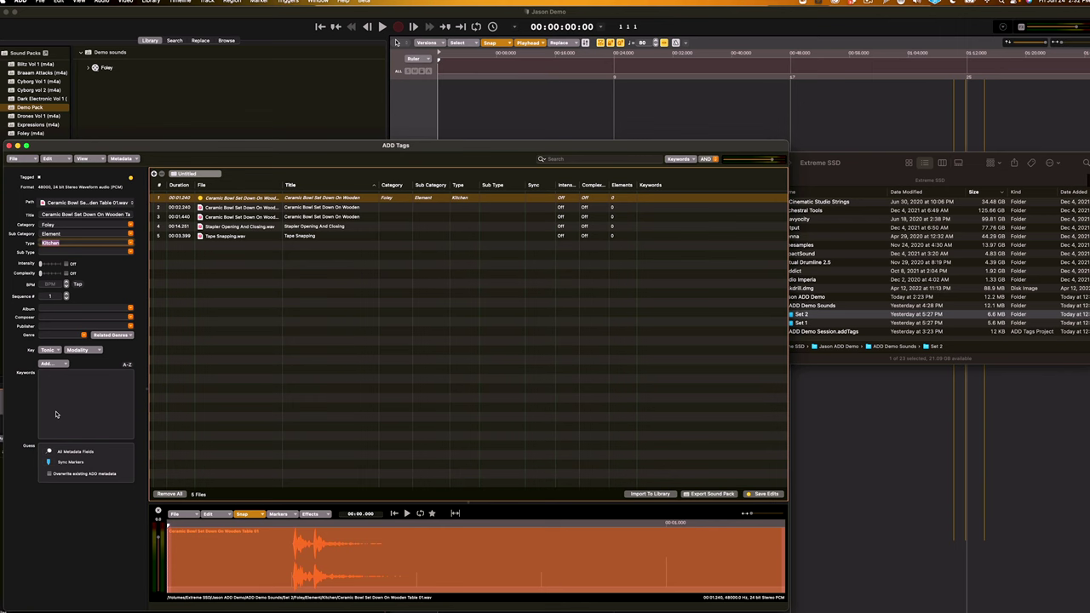
pyautogui.press('super+s')
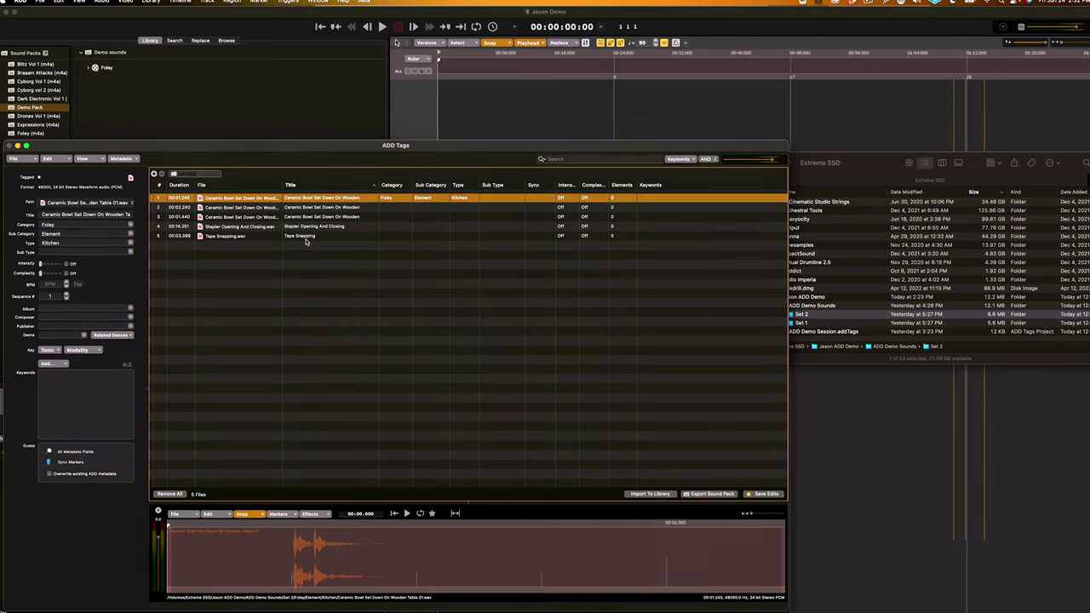
pyautogui.click(129, 252)
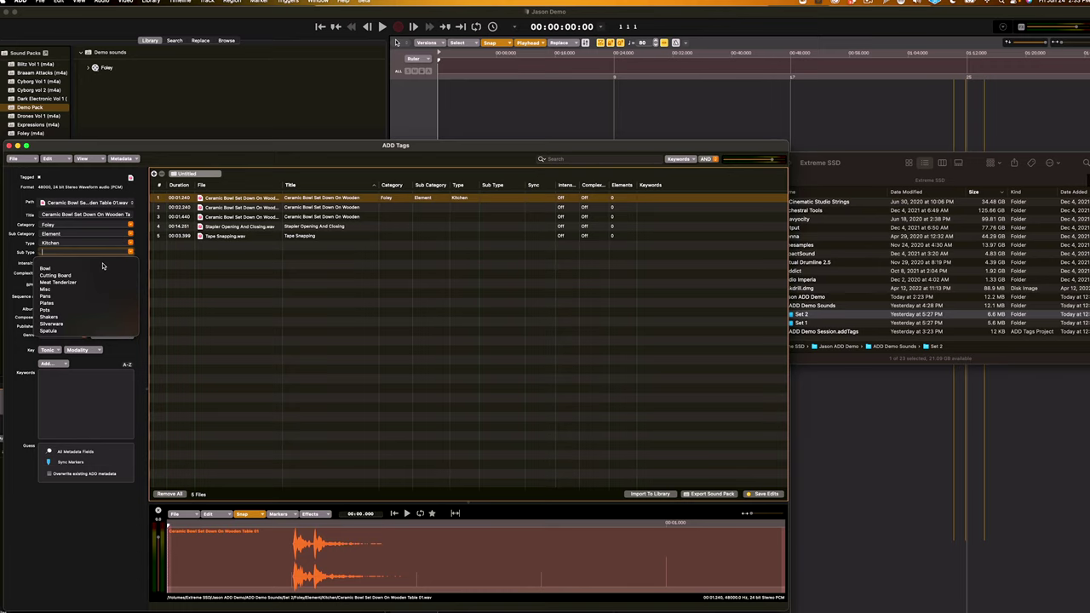
pyautogui.click(51, 268)
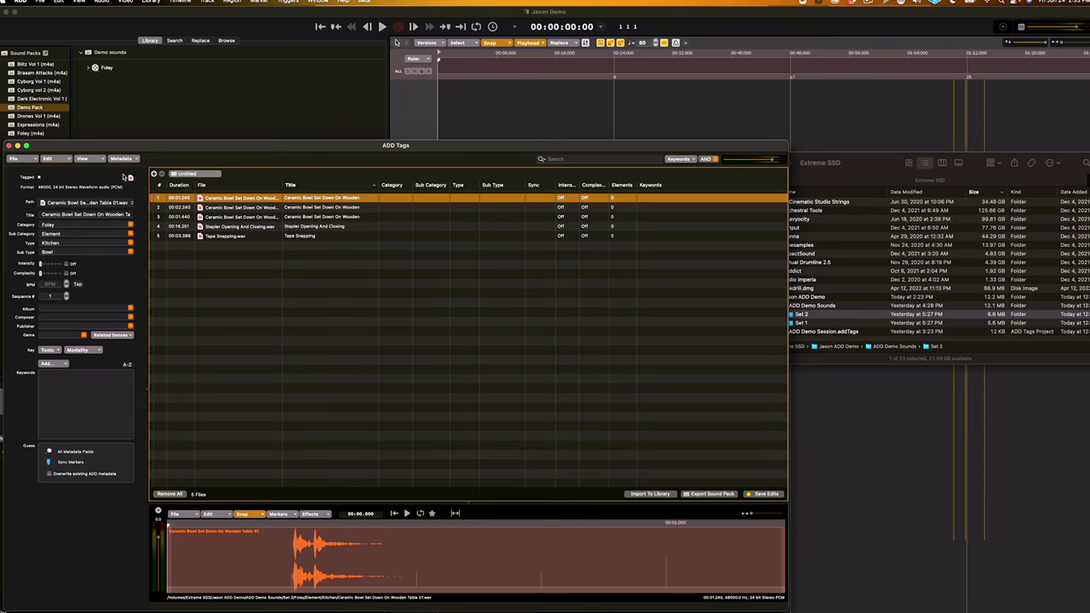
# - Guess categorization metadata for the bowl sound and save it
pyautogui.click(125, 161)
pyautogui.moveTo(127, 171)
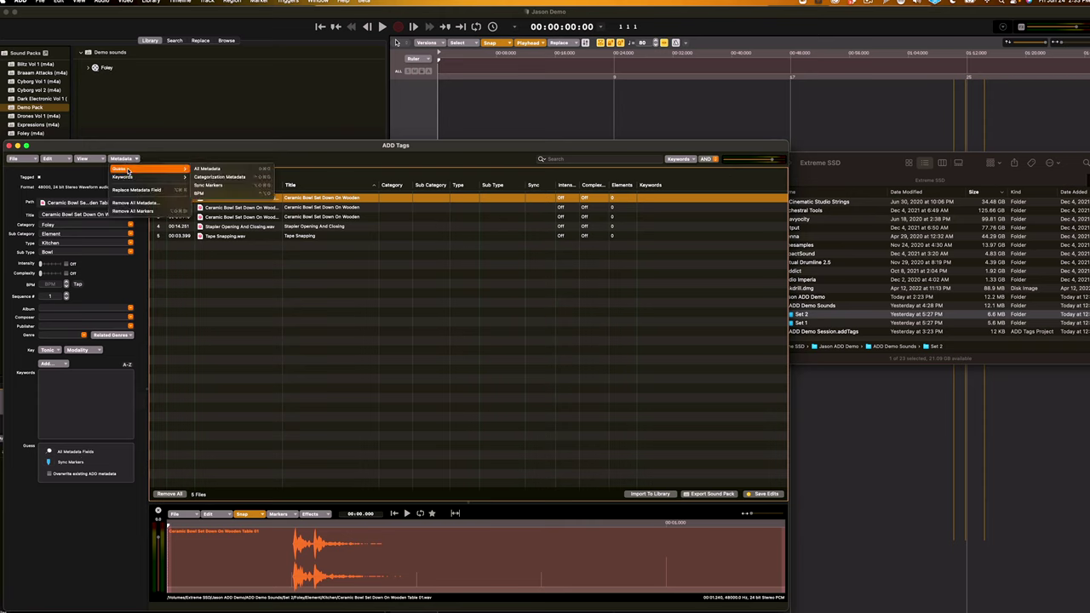
pyautogui.click(219, 179)
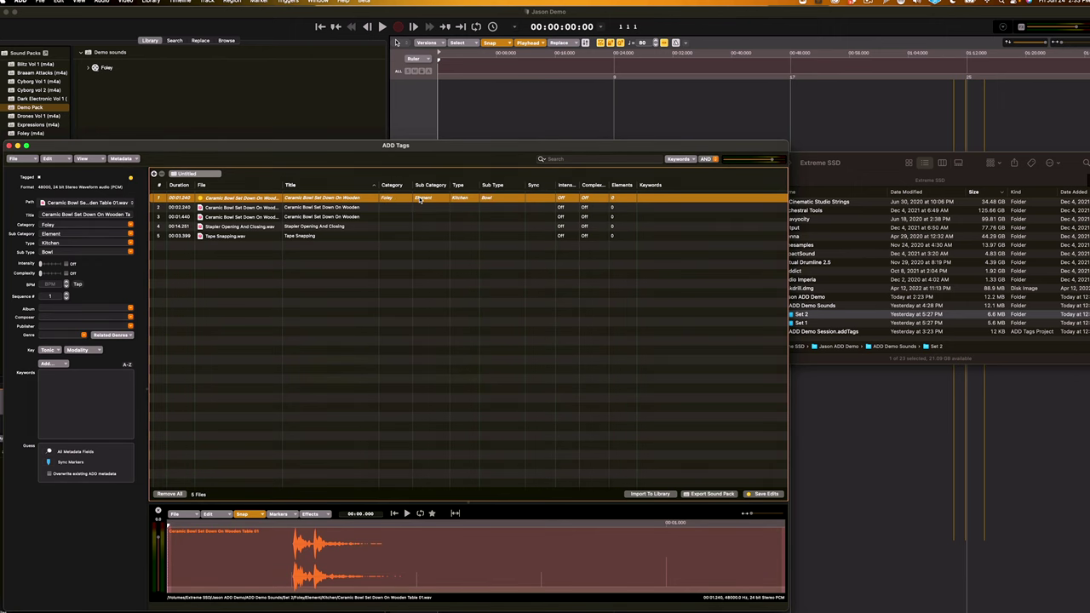
pyautogui.press('super+s')
# - In Finder, expand Set 2 to reveal its Foley, Element and Kitchen subfolders
pyautogui.click(862, 193)
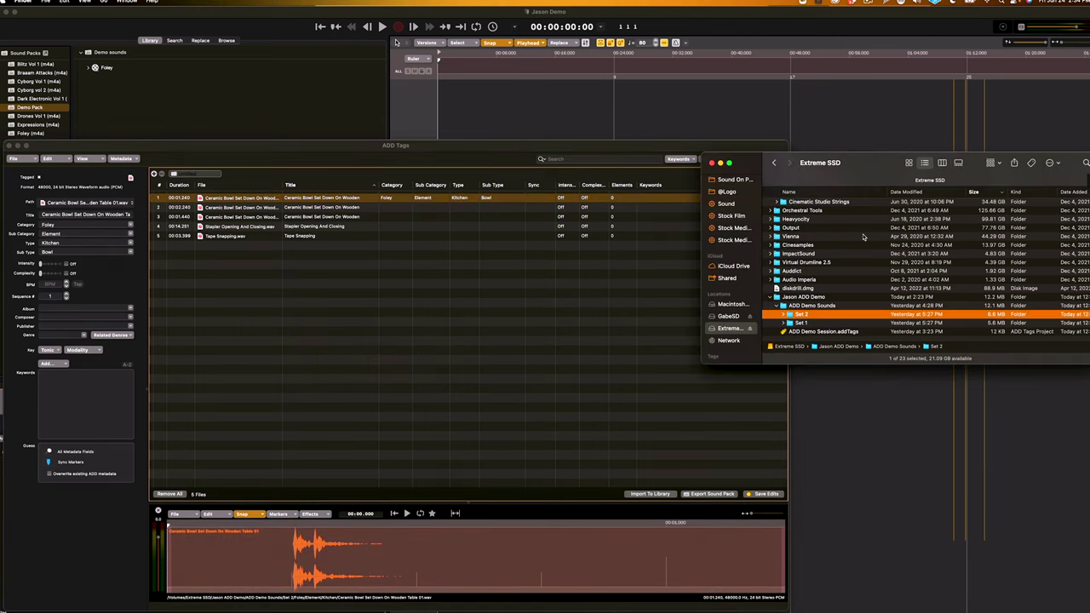
pyautogui.click(783, 314)
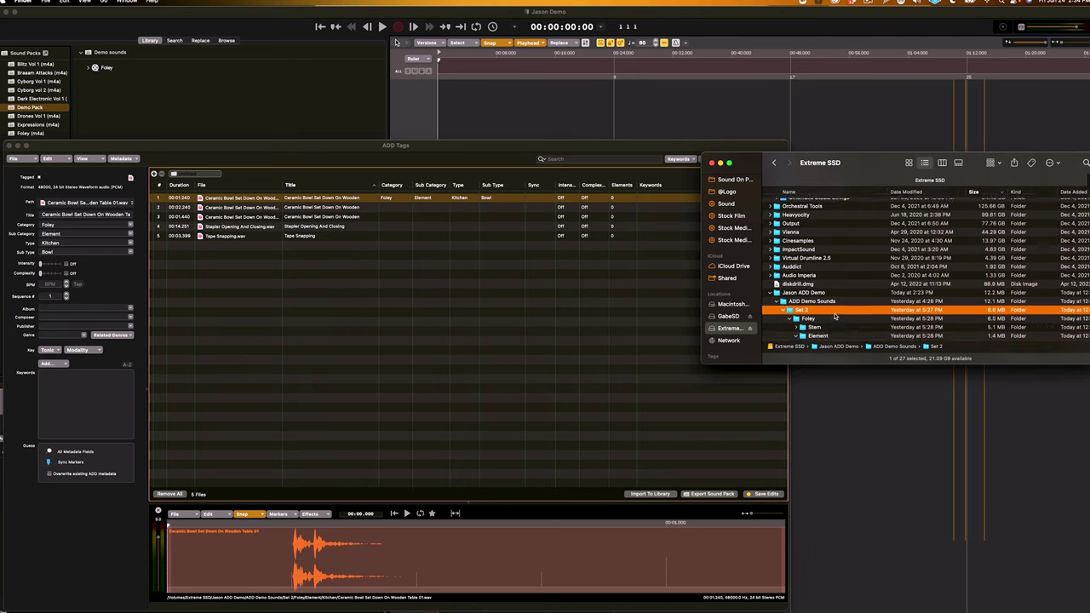
pyautogui.scroll(-2, 834, 317)
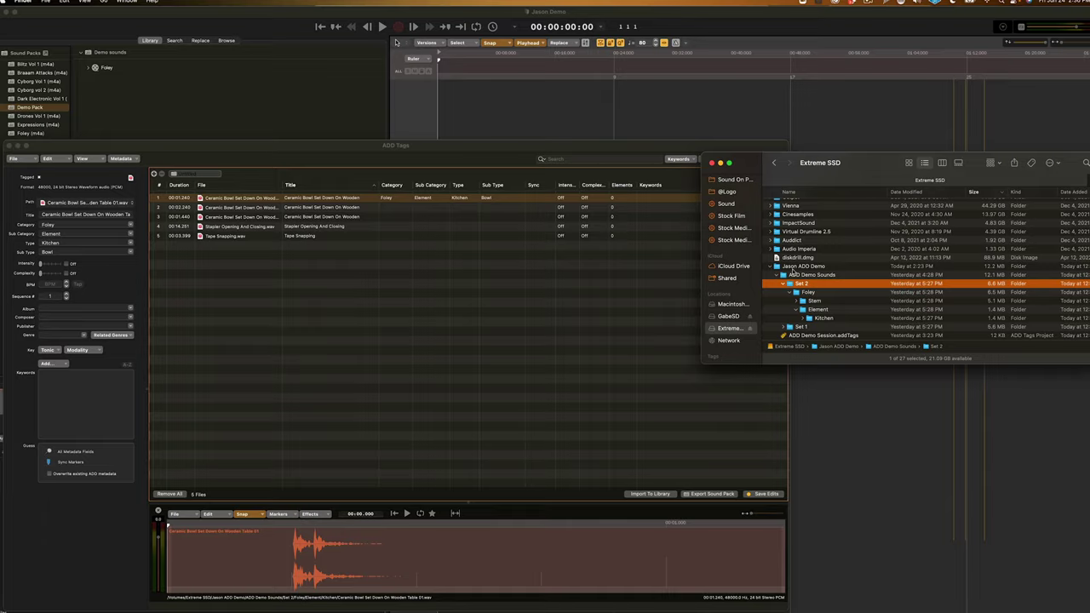
# - Return to ADD Tags and scrub through the Ceramic Bowl waveform to hear it
pyautogui.click(532, 198)
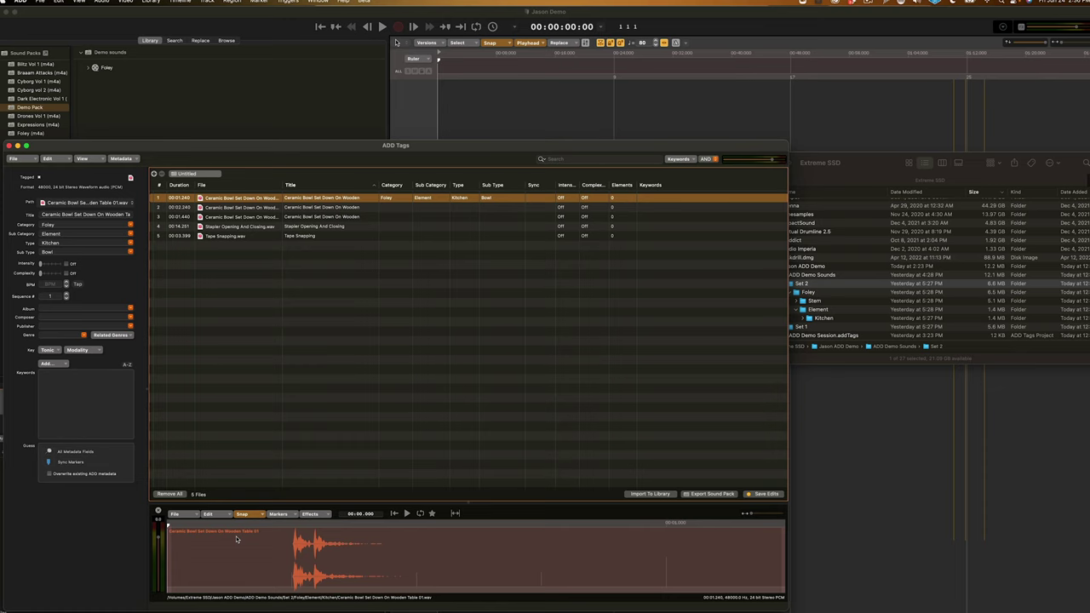
pyautogui.moveTo(239, 528); pyautogui.dragTo(294, 526)
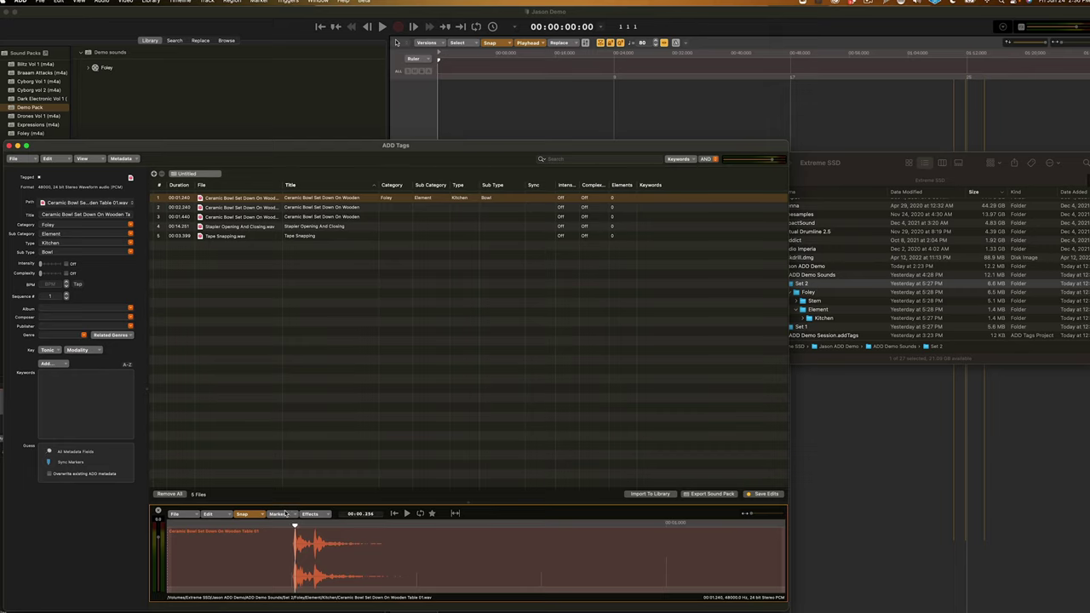
pyautogui.click(278, 514)
# - Guess a sync marker on the bowl's transient, shift it slightly later to 00:00.258, and save
pyautogui.click(284, 517)
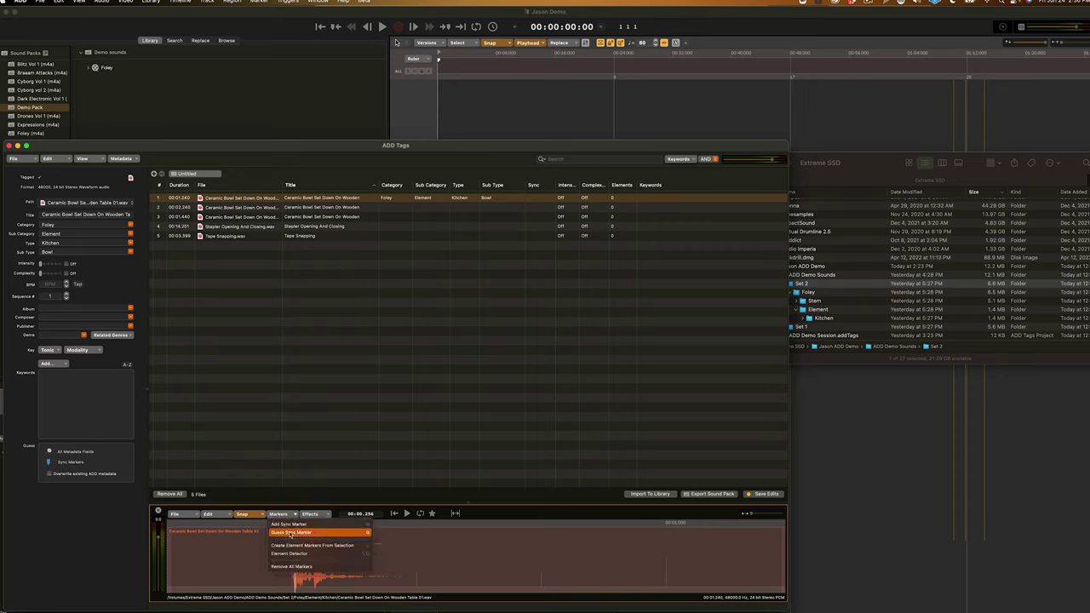
pyautogui.click(291, 532)
pyautogui.moveTo(287, 524); pyautogui.dragTo(296, 524)
pyautogui.press('super+s')
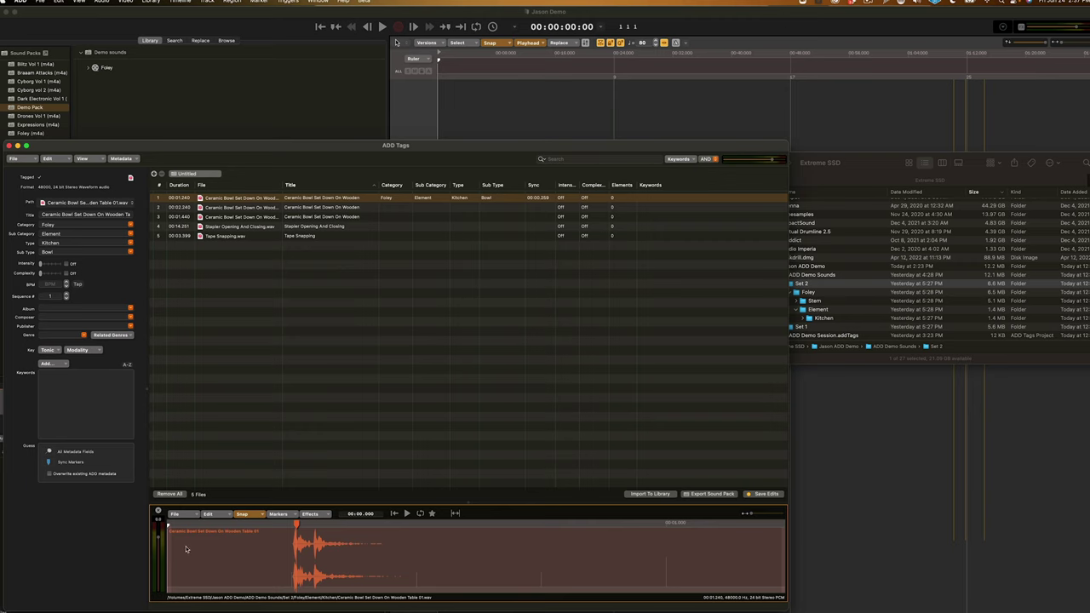
# - Play back the Ceramic Bowl sound and set its Intensity to 3
pyautogui.press('space')
pyautogui.press('space')
pyautogui.click(53, 266)
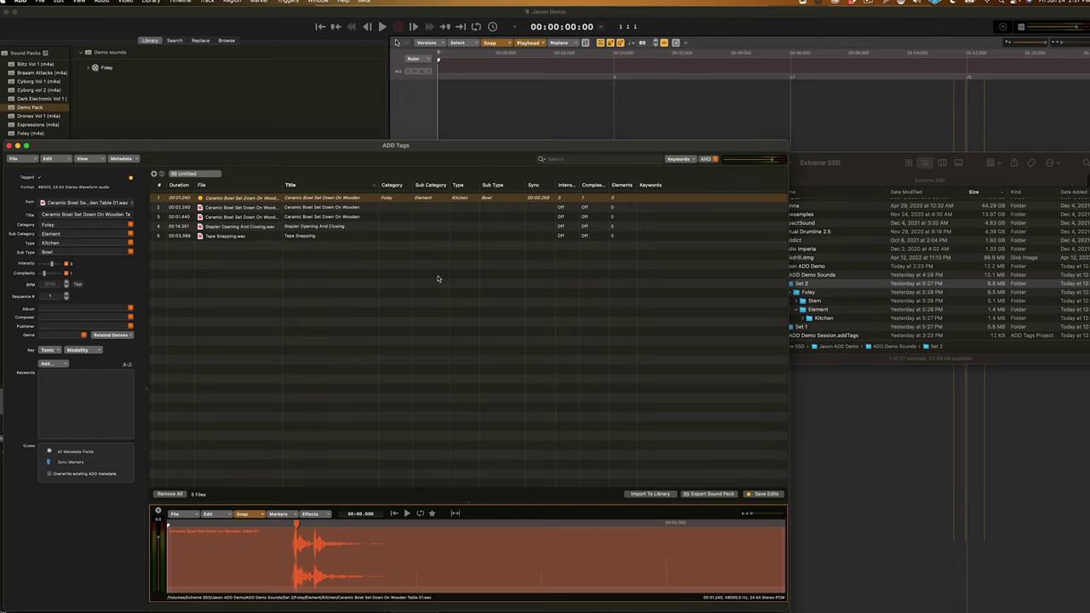
# - Save the first sound's tags and start its keywords with the suggested keyword Ceramic
pyautogui.press('super+s')
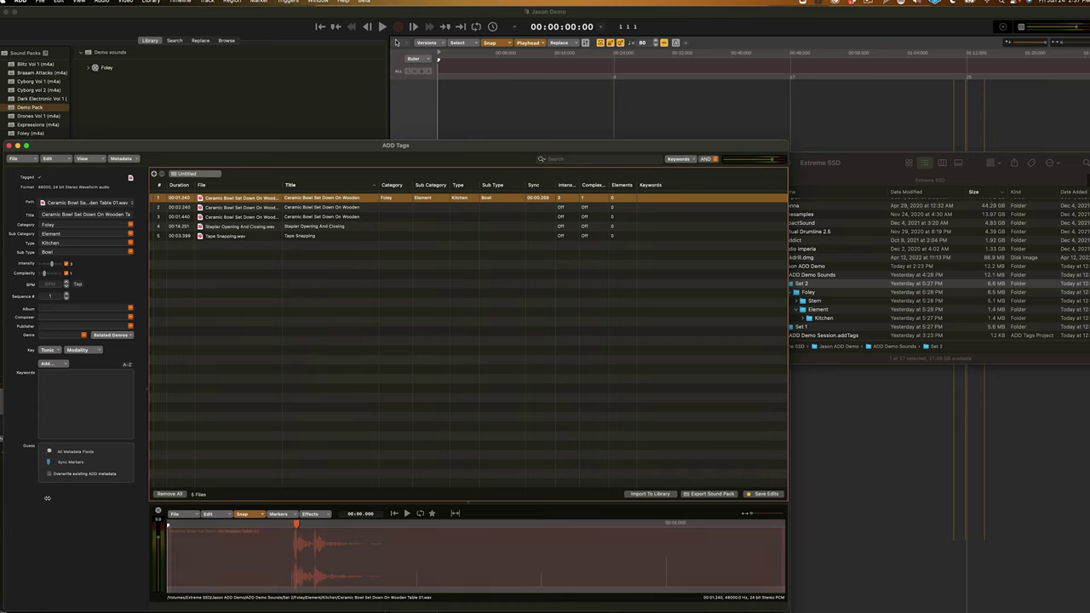
pyautogui.click(81, 387)
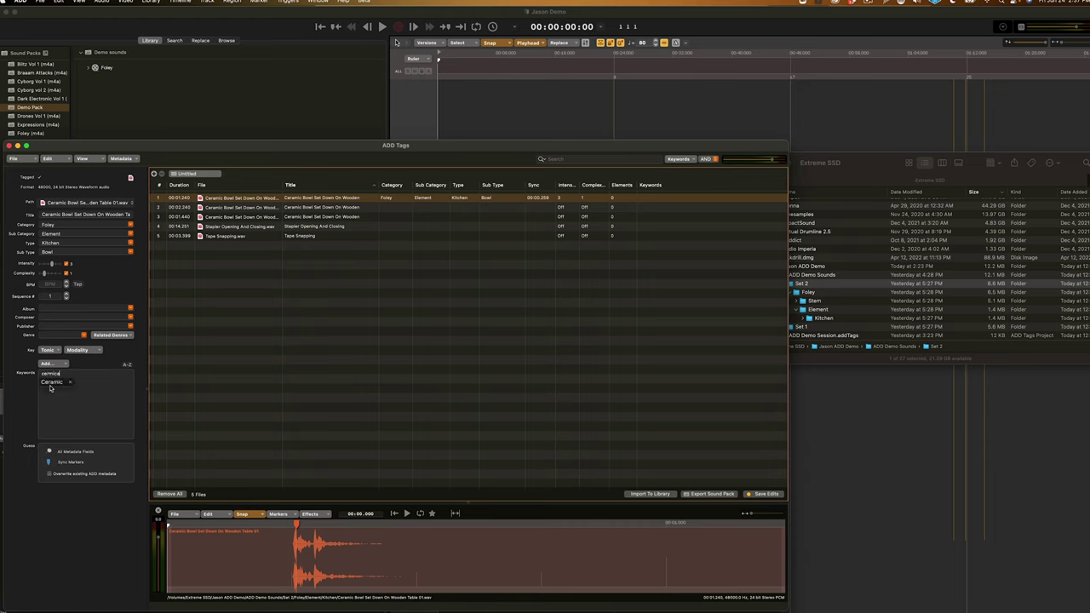
pyautogui.click(51, 383)
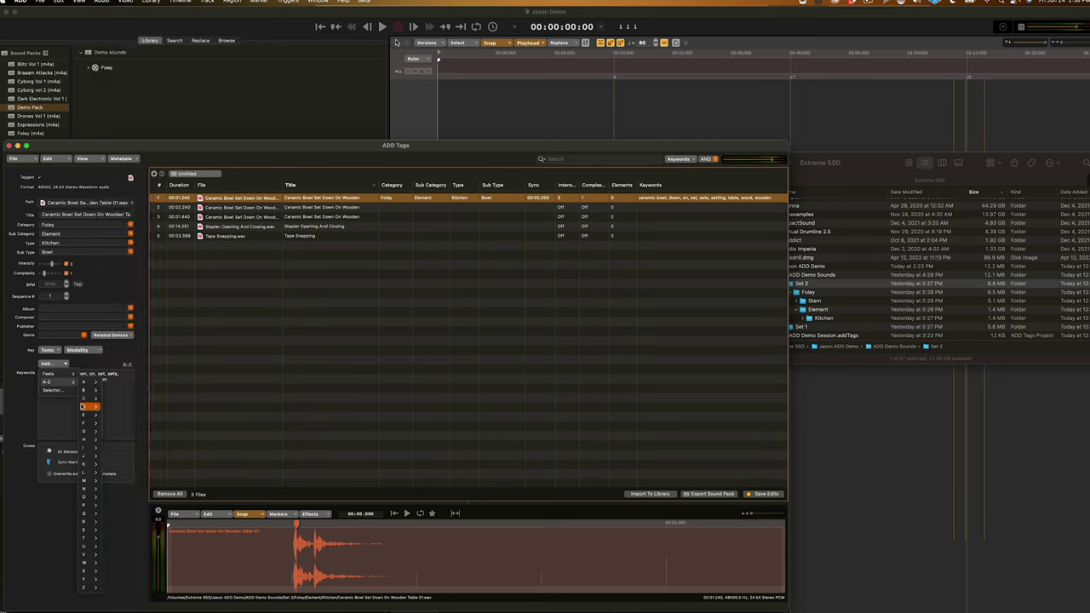
# - Add the keyword 'across' to the first Ceramic Bowl sound from the Keyword Selector
pyautogui.moveTo(83, 406)
pyautogui.moveTo(82, 426)
pyautogui.moveTo(89, 381)
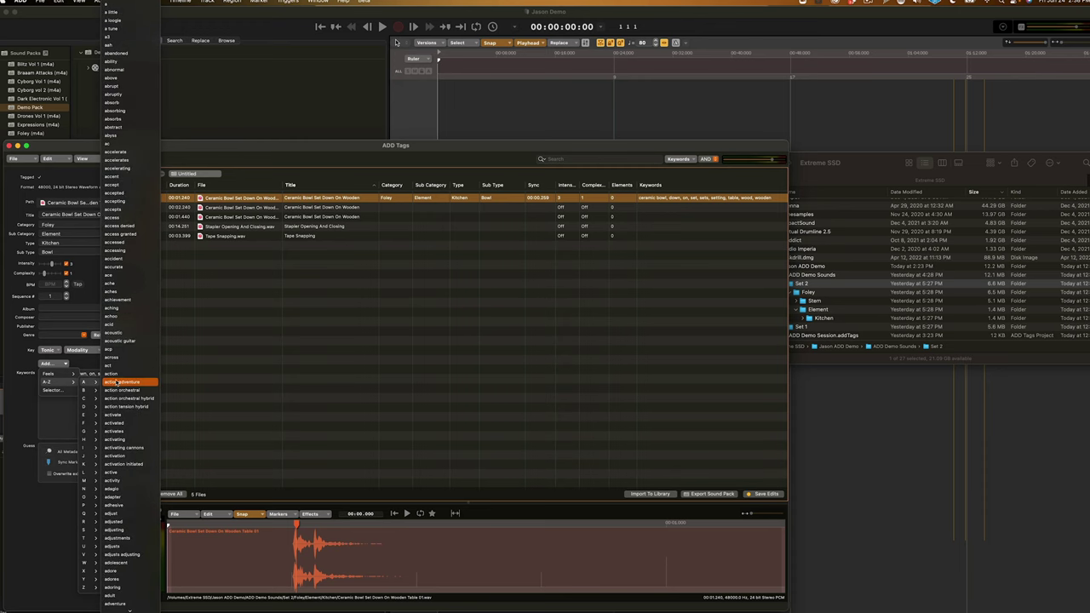
pyautogui.click(20, 365)
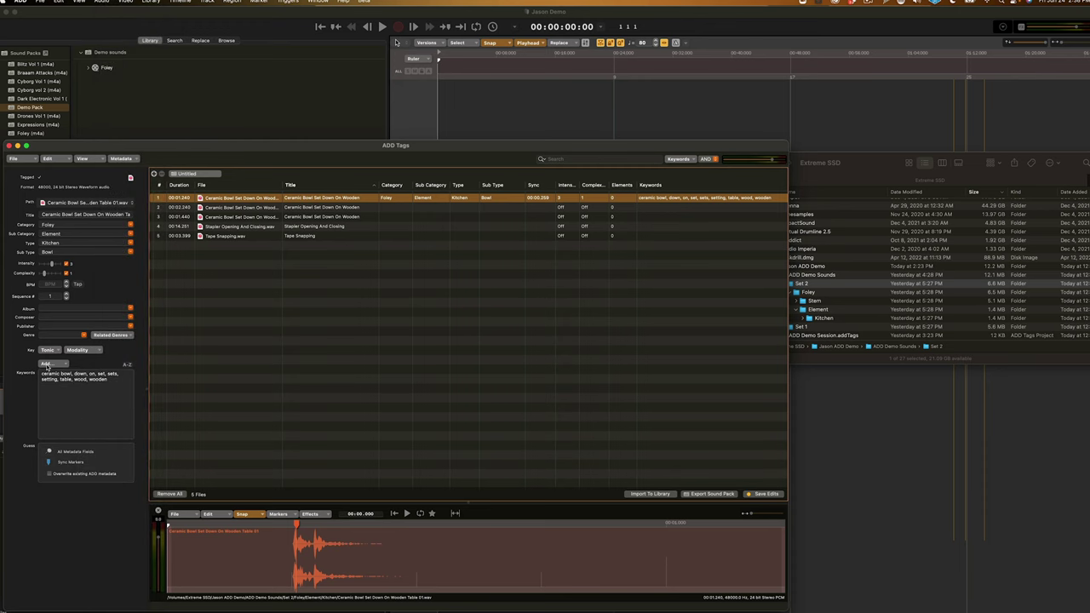
pyautogui.click(47, 364)
pyautogui.click(60, 383)
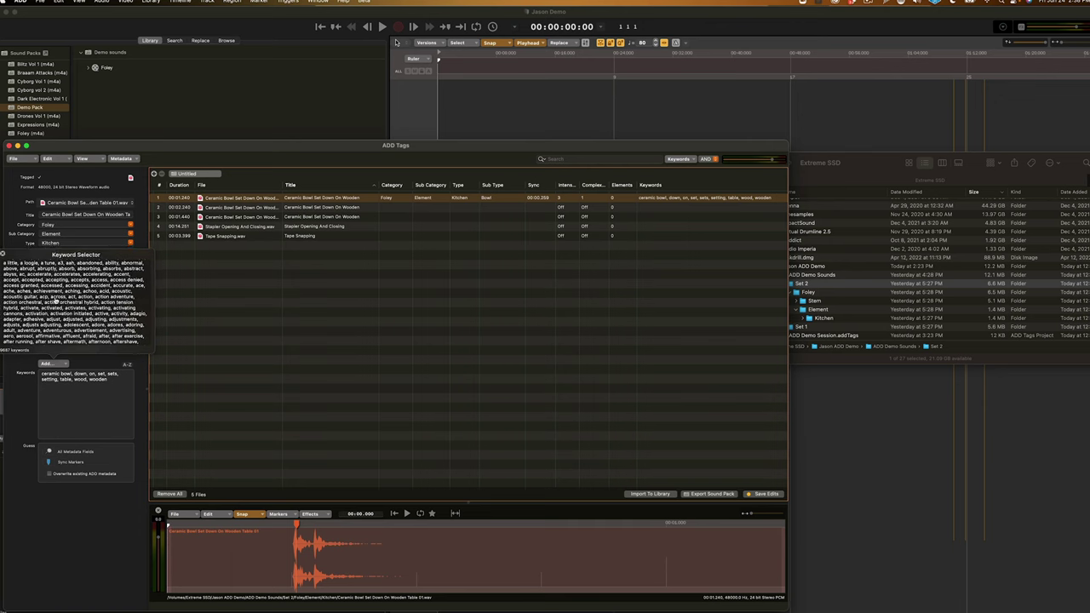
pyautogui.scroll(-3, 74, 292)
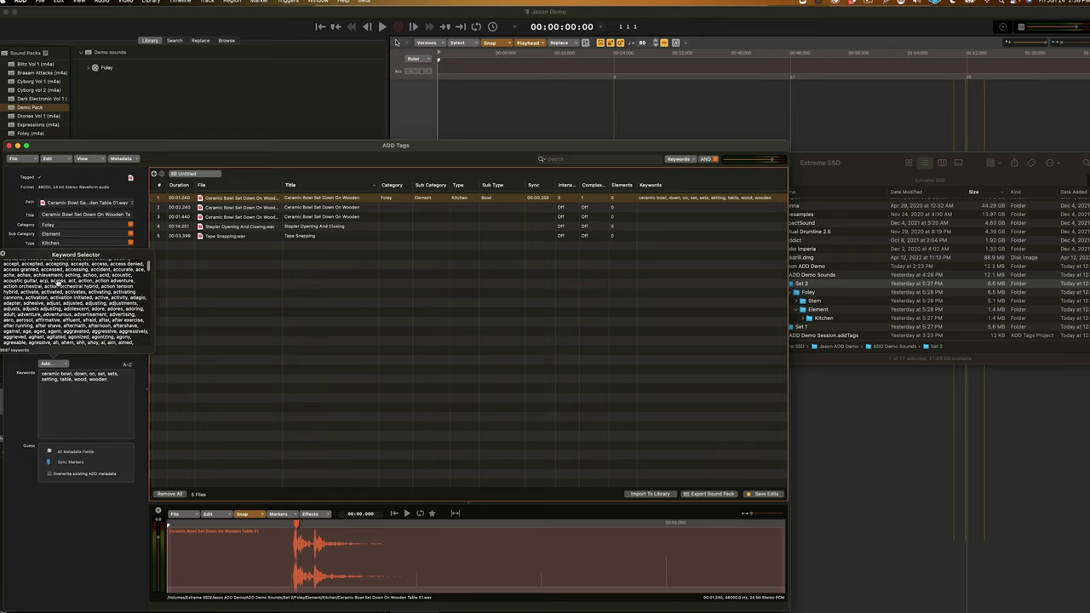
pyautogui.click(57, 281)
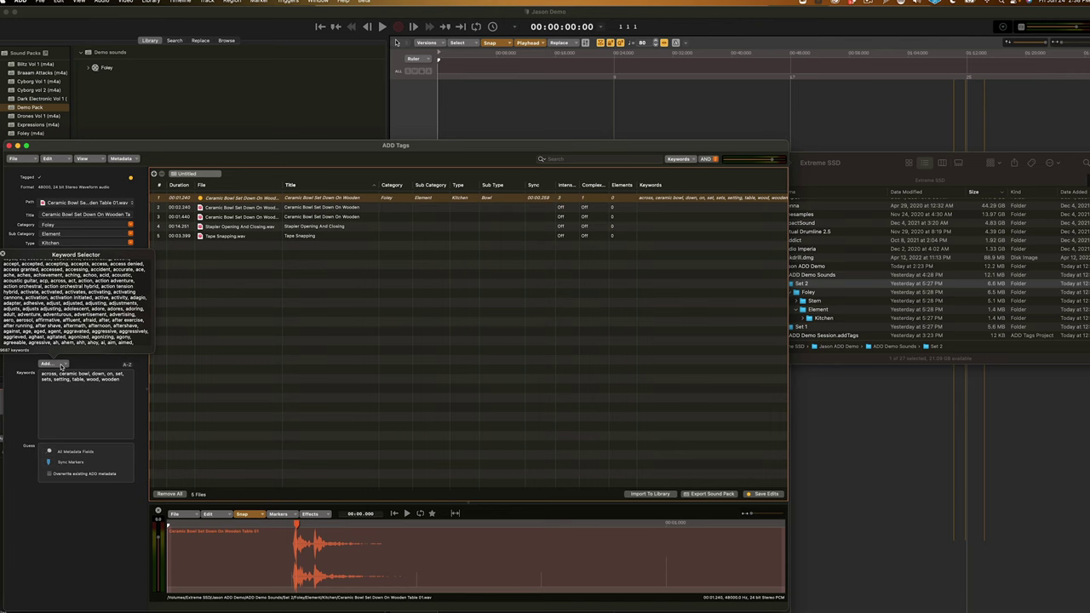
# - Close the keyword options and reselect the first Ceramic Bowl sound so the edit is saved
pyautogui.click(62, 364)
pyautogui.click(66, 365)
pyautogui.click(466, 244)
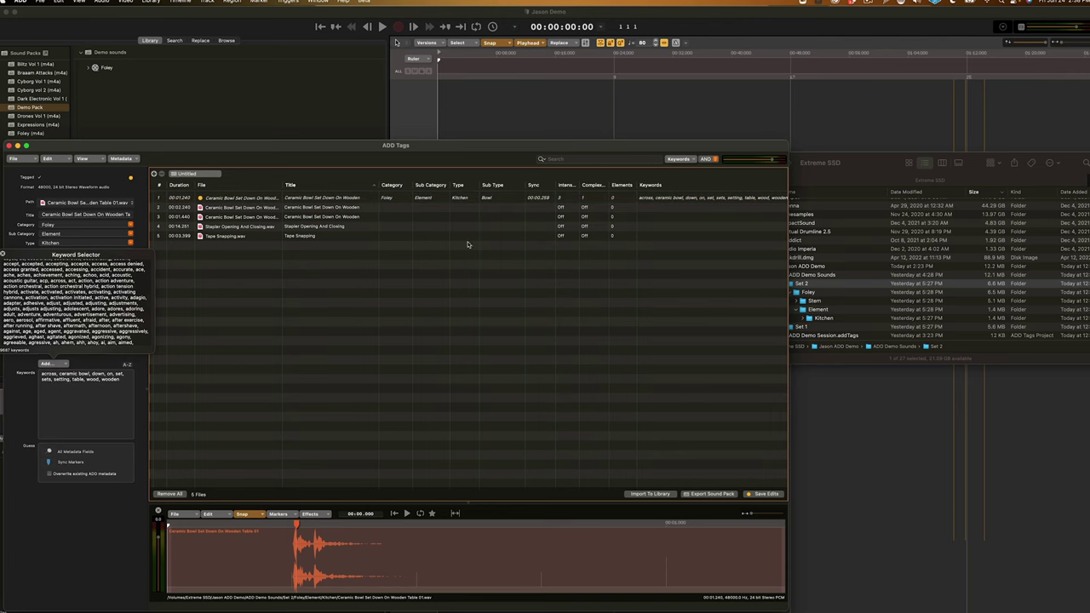
pyautogui.click(588, 197)
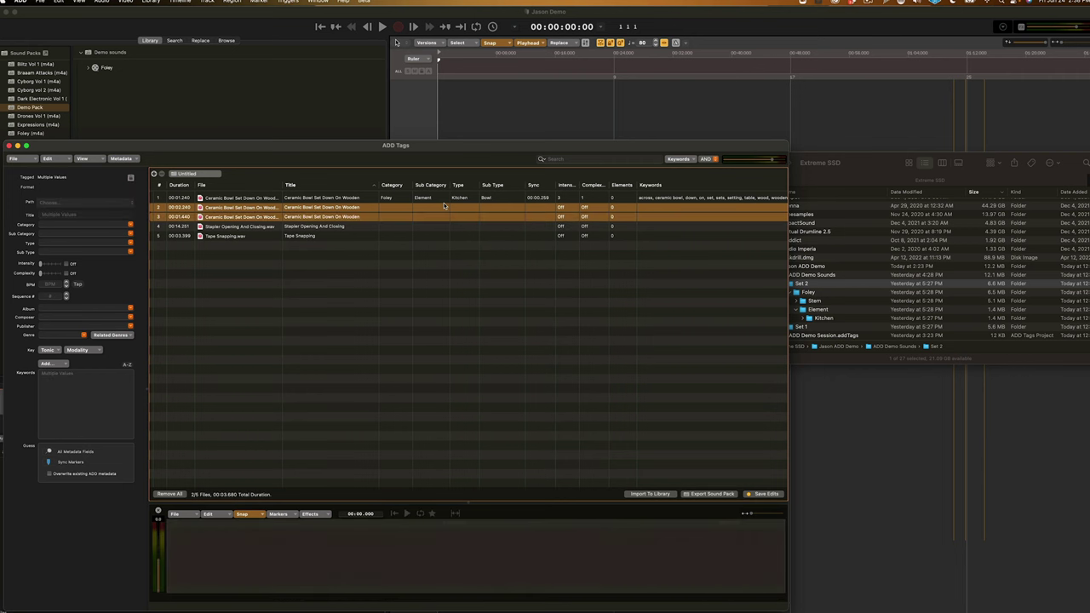
pyautogui.click(54, 226)
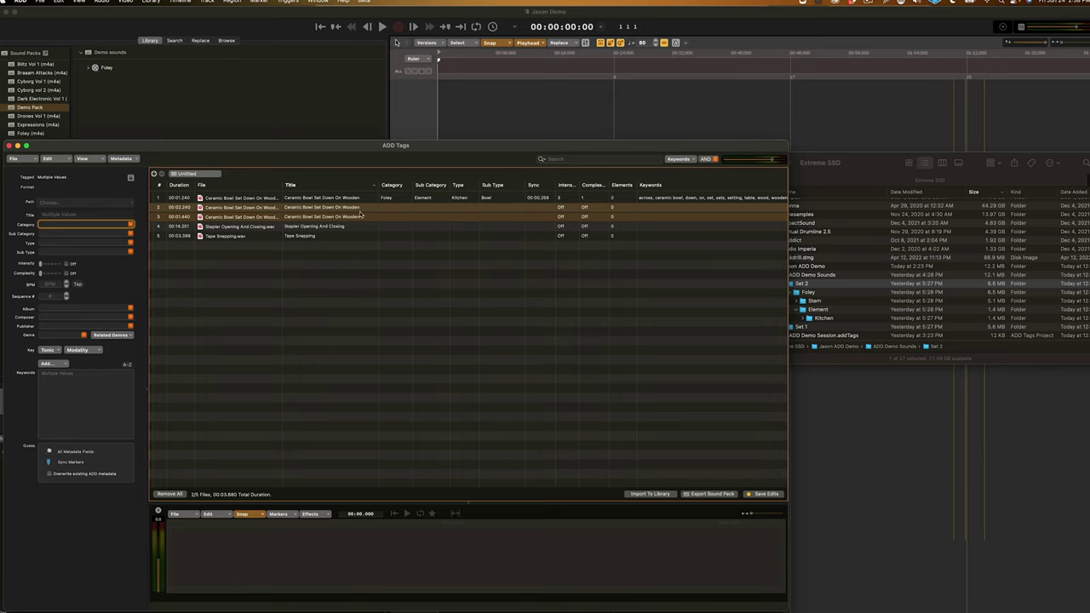
pyautogui.click(361, 215)
pyautogui.keyDown('super'); pyautogui.click(361, 216); pyautogui.keyUp('super')
pyautogui.keyDown('super'); pyautogui.click(362, 216); pyautogui.keyUp('super')
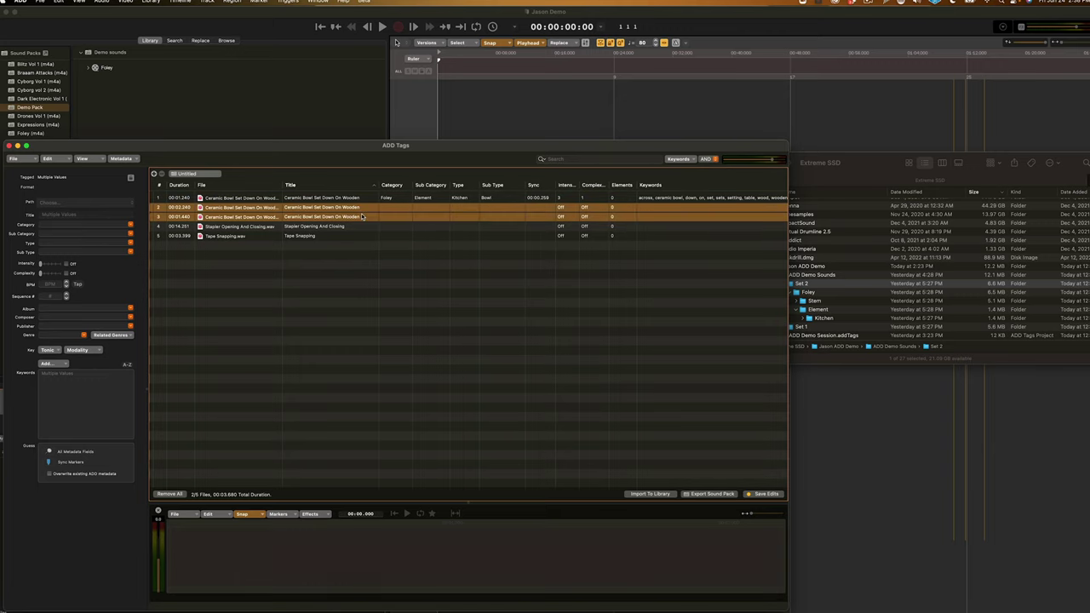
pyautogui.press('super+v')
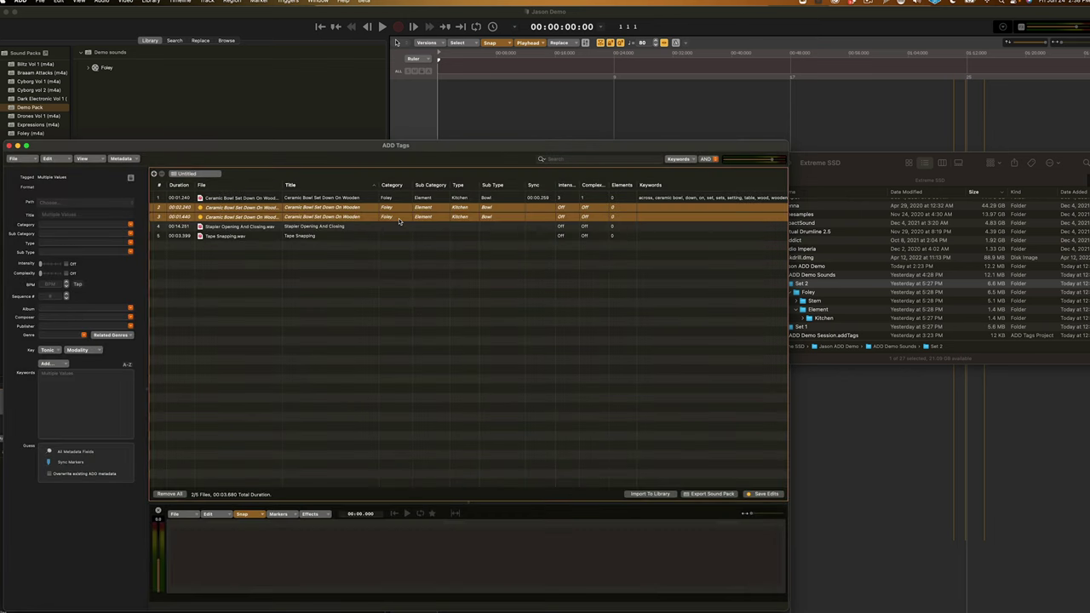
pyautogui.press('super+s')
pyautogui.click(52, 264)
pyautogui.press('super+s')
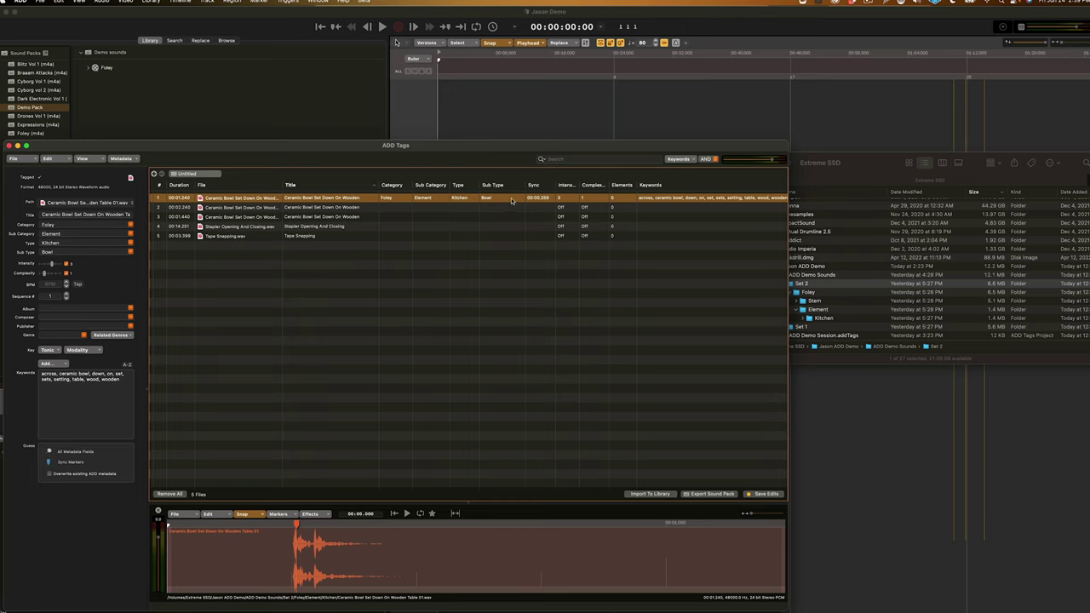
# - Select the second and third Ceramic Bowl sounds and bring up Paste Attributes with Cmd+Shift+V
pyautogui.press('Down')
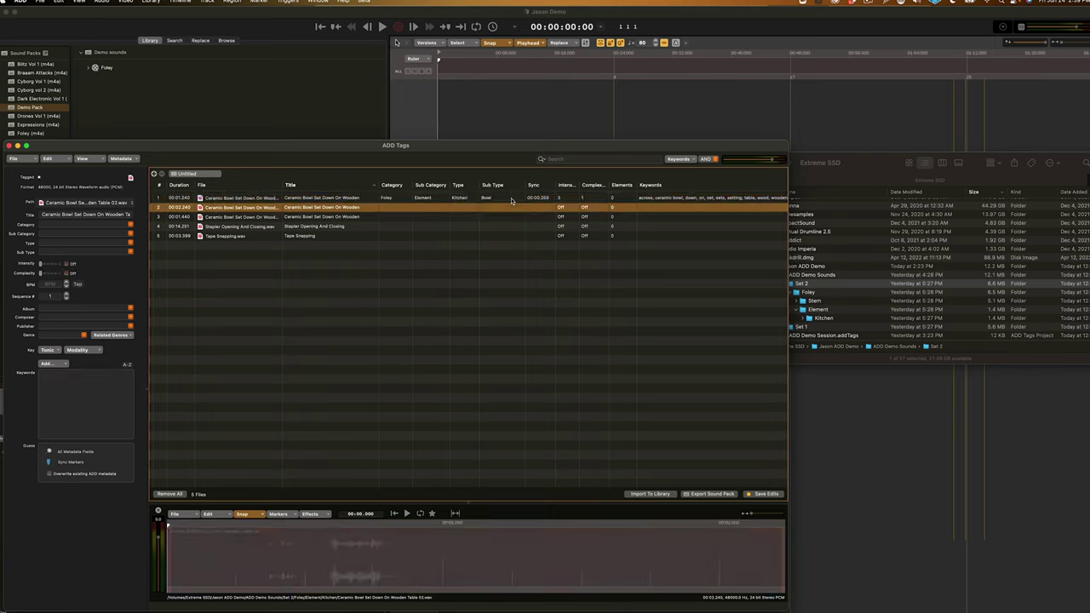
pyautogui.hotkey('shift', 'Down')
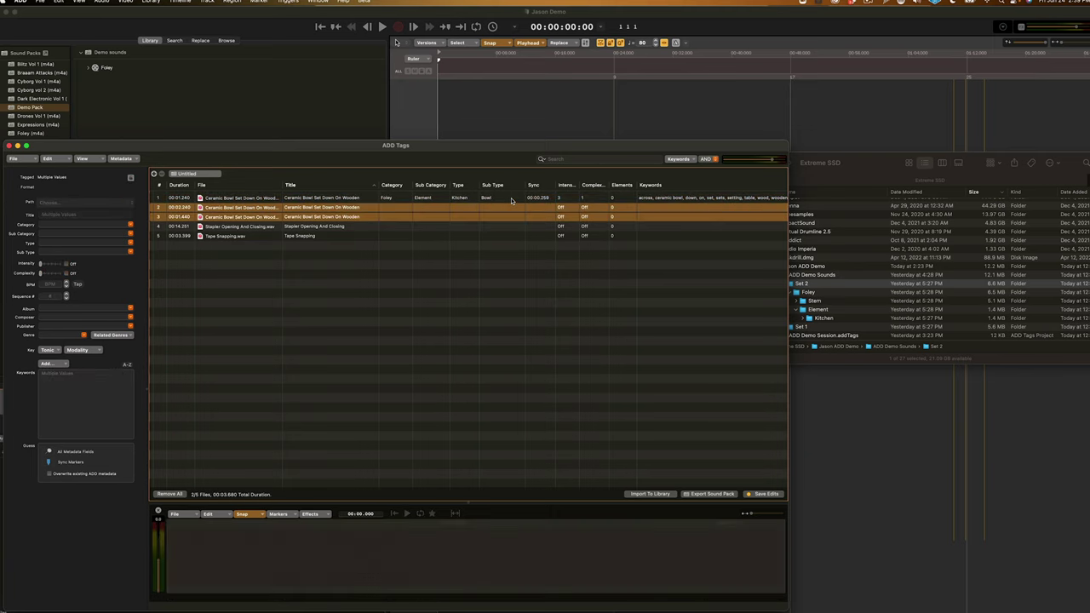
pyautogui.press('super+shift+v')
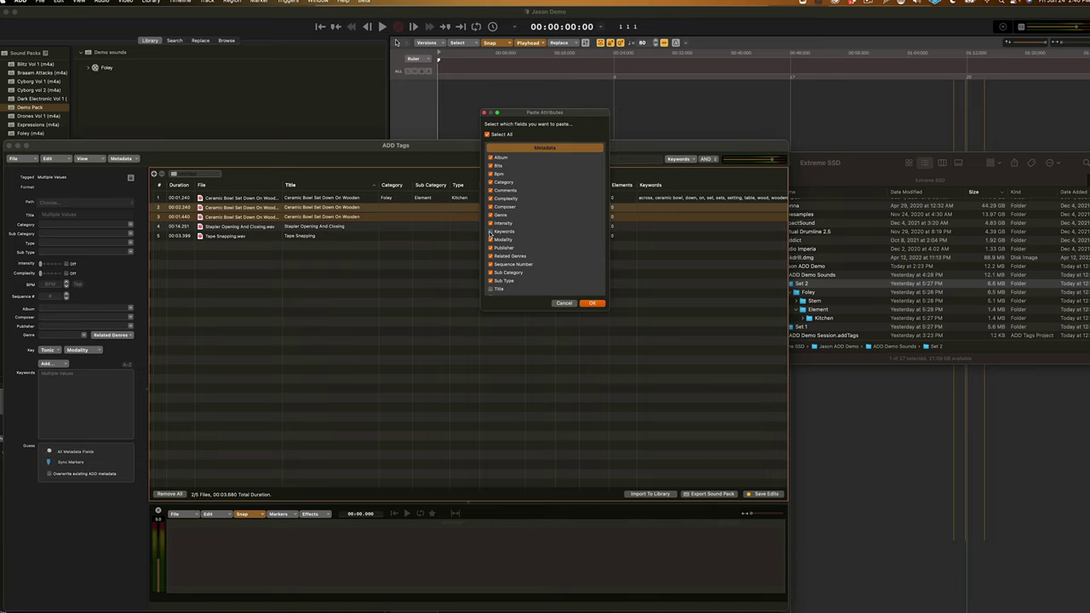
# - Paste the first bowl's attributes onto both sounds, then select the second Ceramic Bowl sound
pyautogui.press('Return')
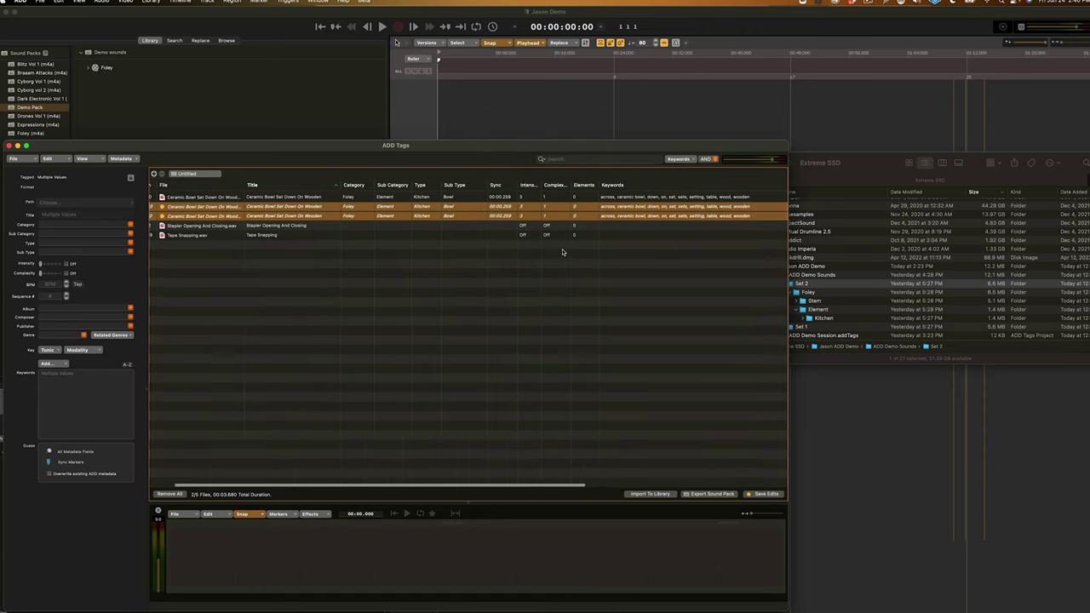
pyautogui.hscroll(3, 545, 221)
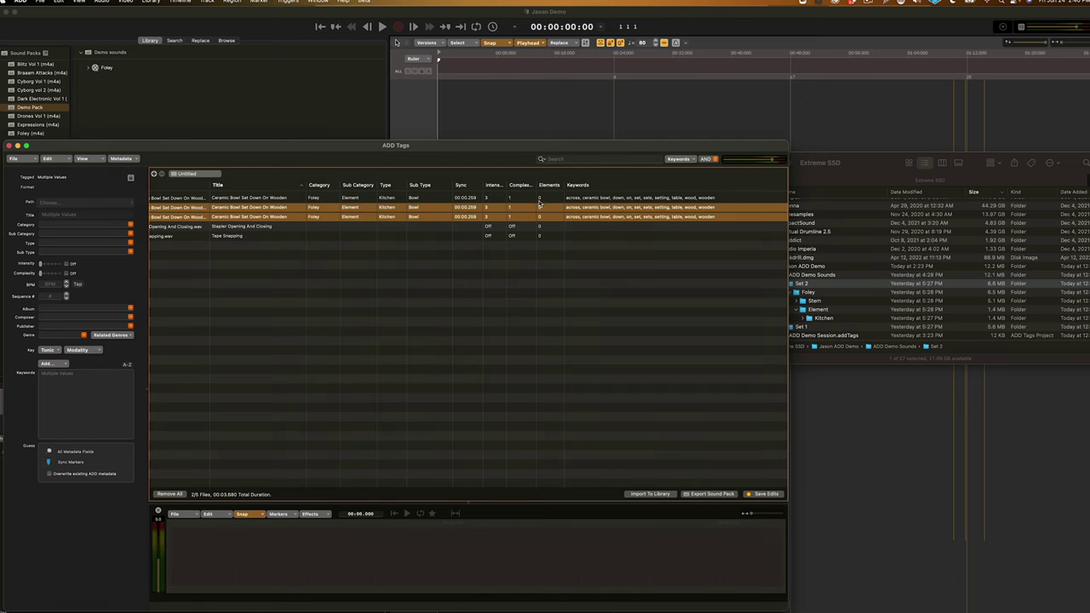
pyautogui.click(537, 200)
pyautogui.press('Down')
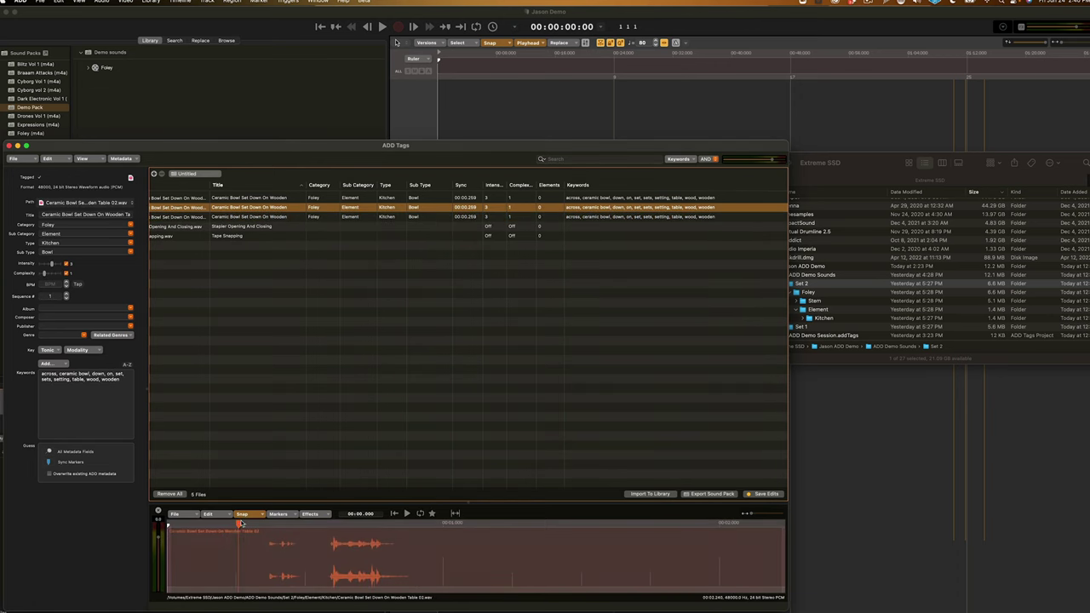
# - Move the second bowl's sync point to its main hit and set intensity and complexity to 2
pyautogui.click(293, 523)
pyautogui.press('Left')
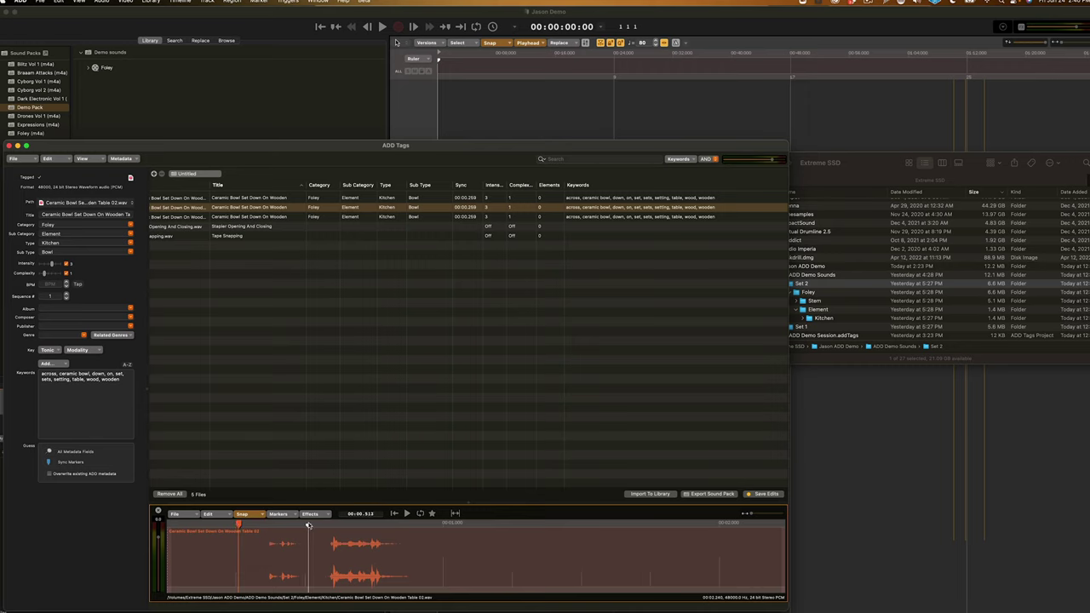
pyautogui.moveTo(240, 530)
pyautogui.mouseDown()
pyautogui.moveTo(340, 526)
pyautogui.moveTo(331, 526)
pyautogui.mouseUp()
pyautogui.click(51, 264)
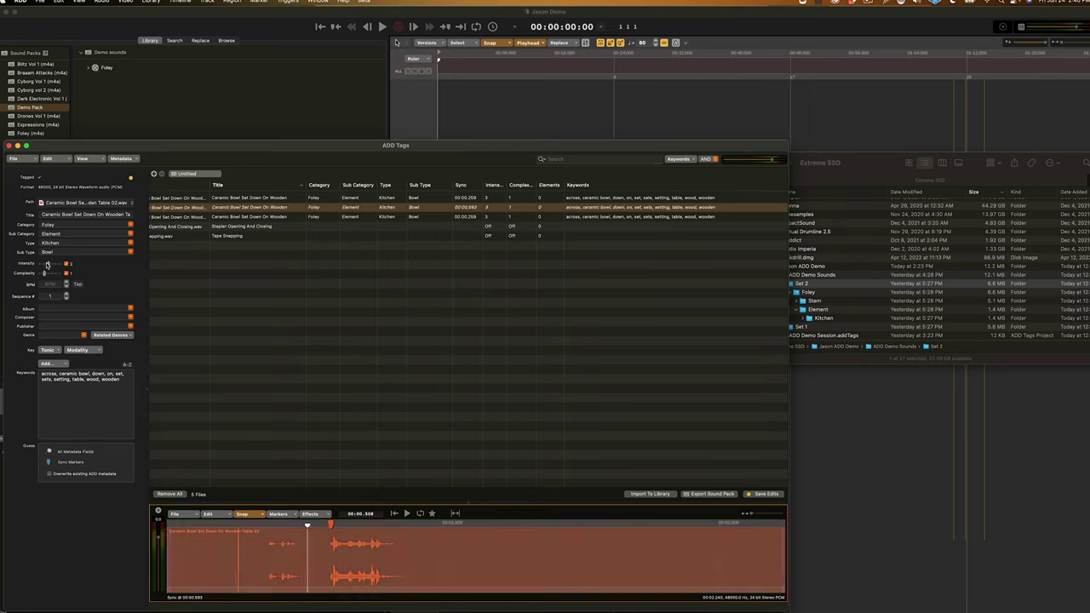
pyautogui.click(49, 273)
pyautogui.click(576, 218)
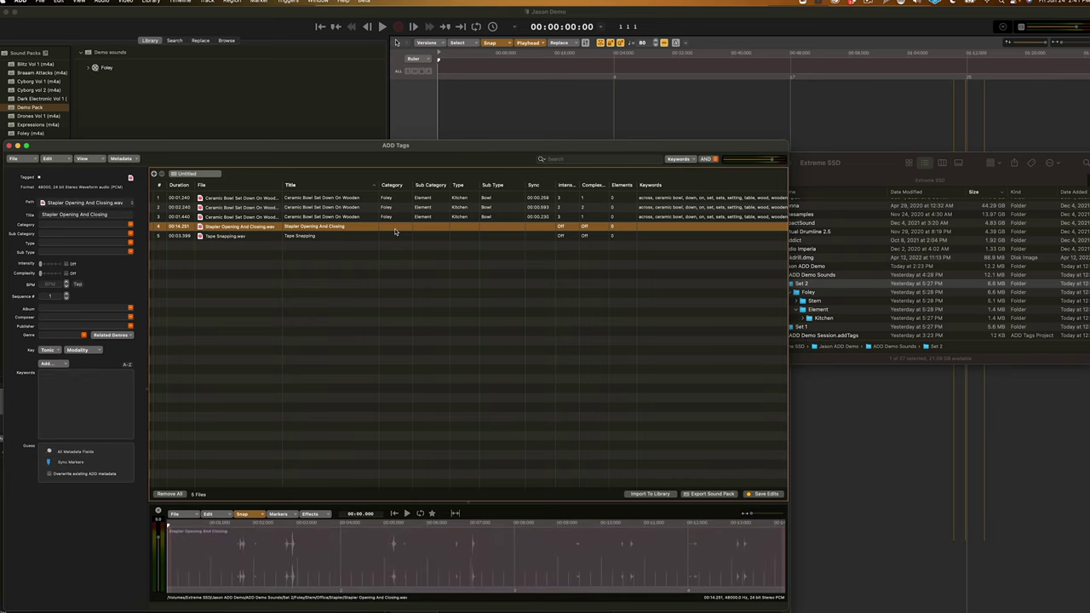
# - Select Stapler and Tape Snapping together, paste the Foley, Stem, Office tags, and save
pyautogui.hotkey('shift', 'Down')
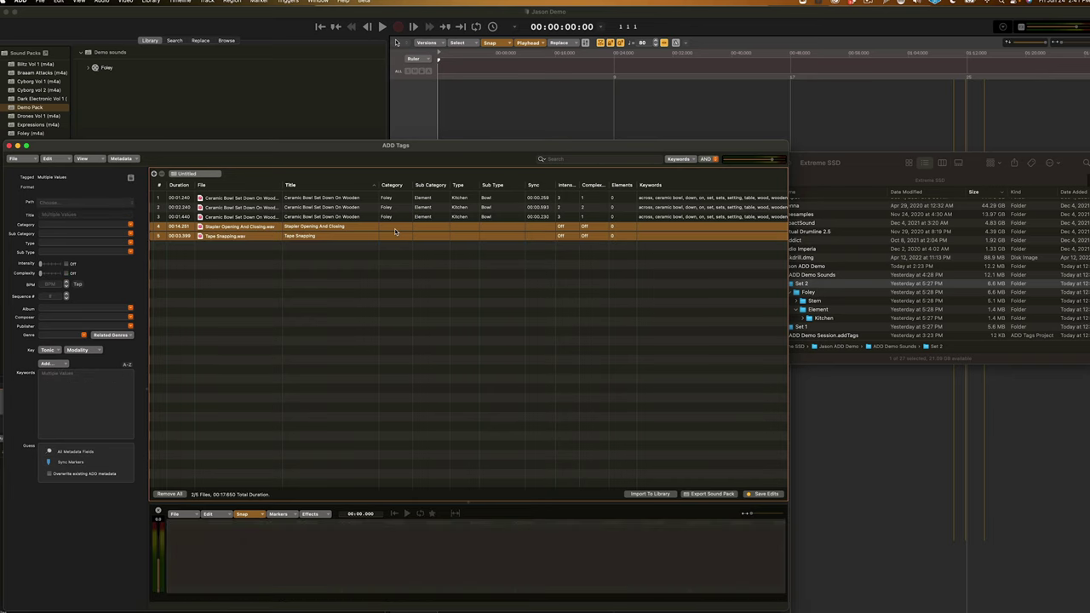
pyautogui.press('super+g')
pyautogui.press('super+s')
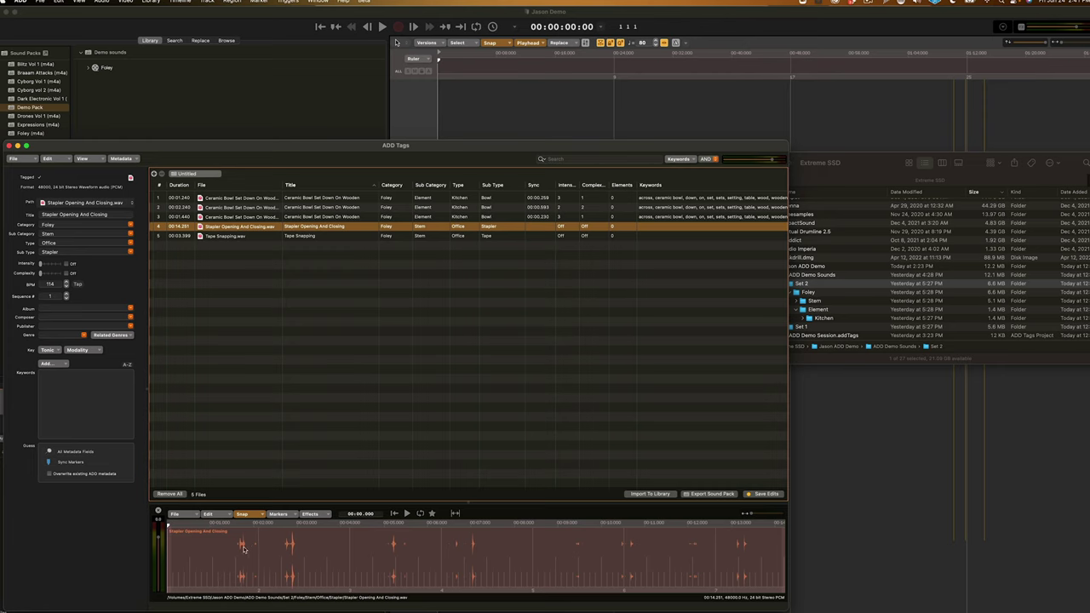
# - Turn the stapler's first sound event into an element marker, then select another waveform range
pyautogui.moveTo(250, 551); pyautogui.dragTo(211, 552)
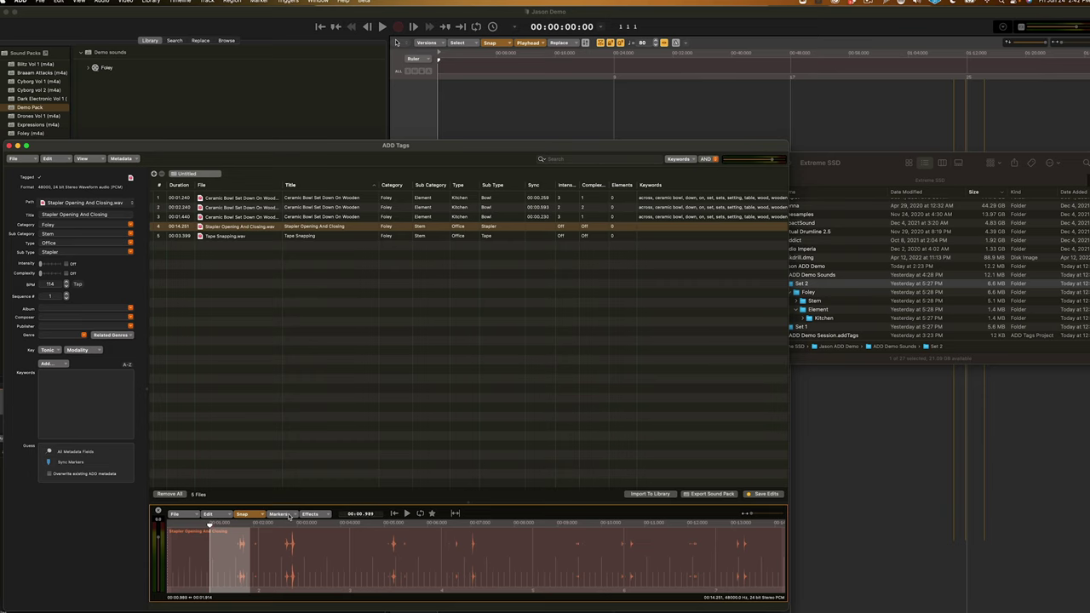
pyautogui.click(288, 515)
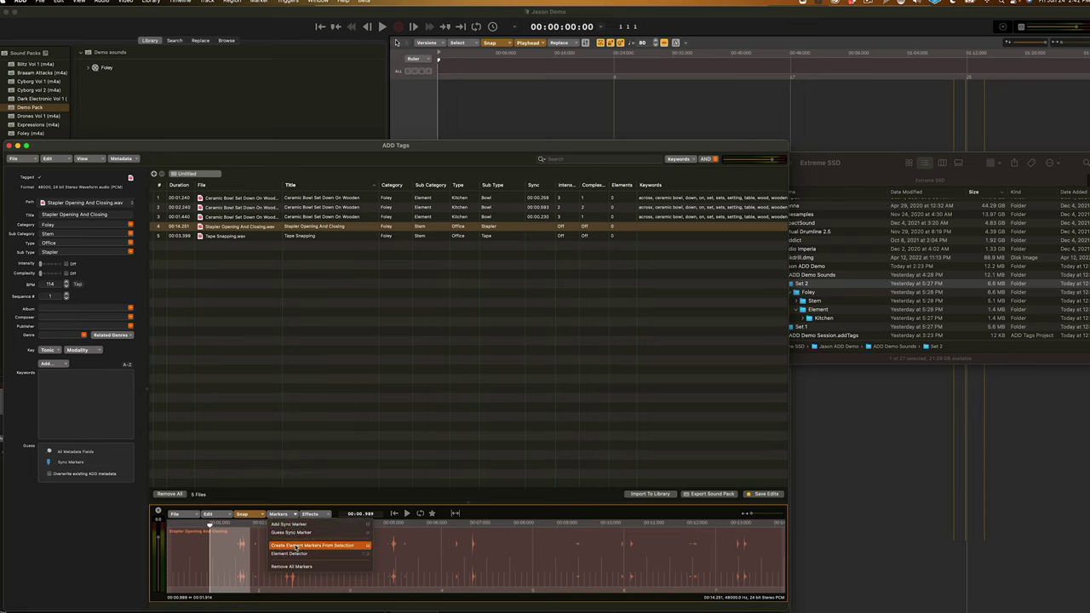
pyautogui.click(295, 545)
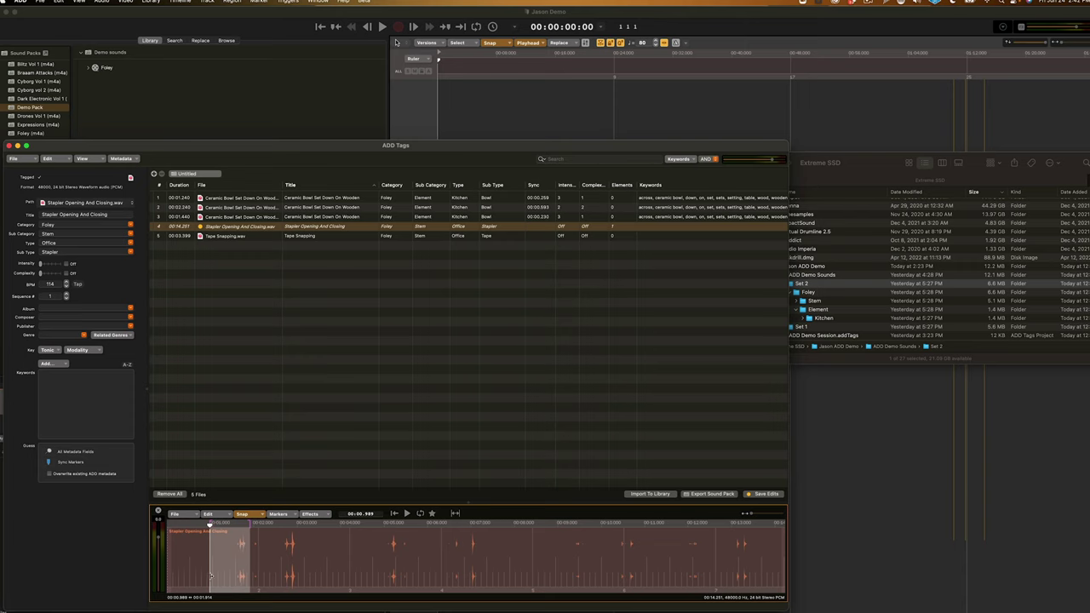
pyautogui.moveTo(224, 526); pyautogui.dragTo(243, 524)
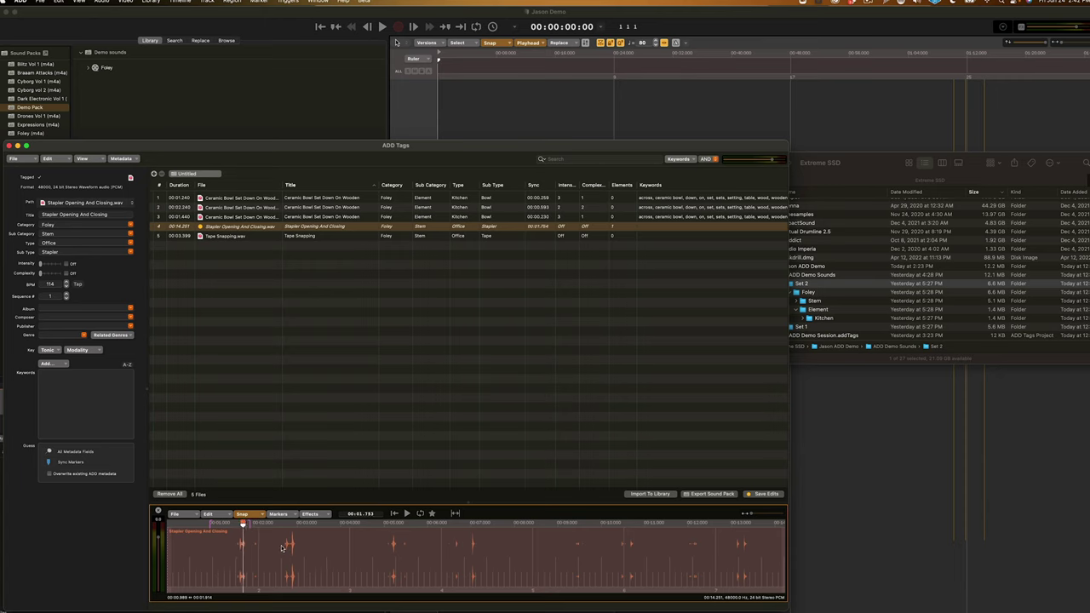
pyautogui.moveTo(281, 547); pyautogui.dragTo(316, 547)
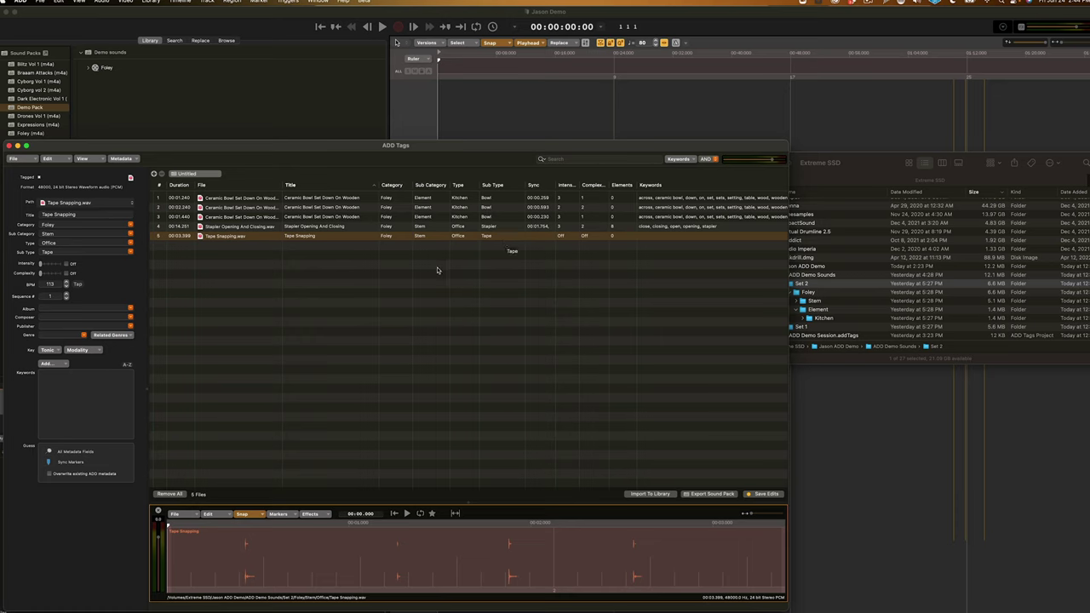
# - In Element Selection, enable Auto Update, select the first snap, and set Minimum Duration to 0.1
pyautogui.click(288, 514)
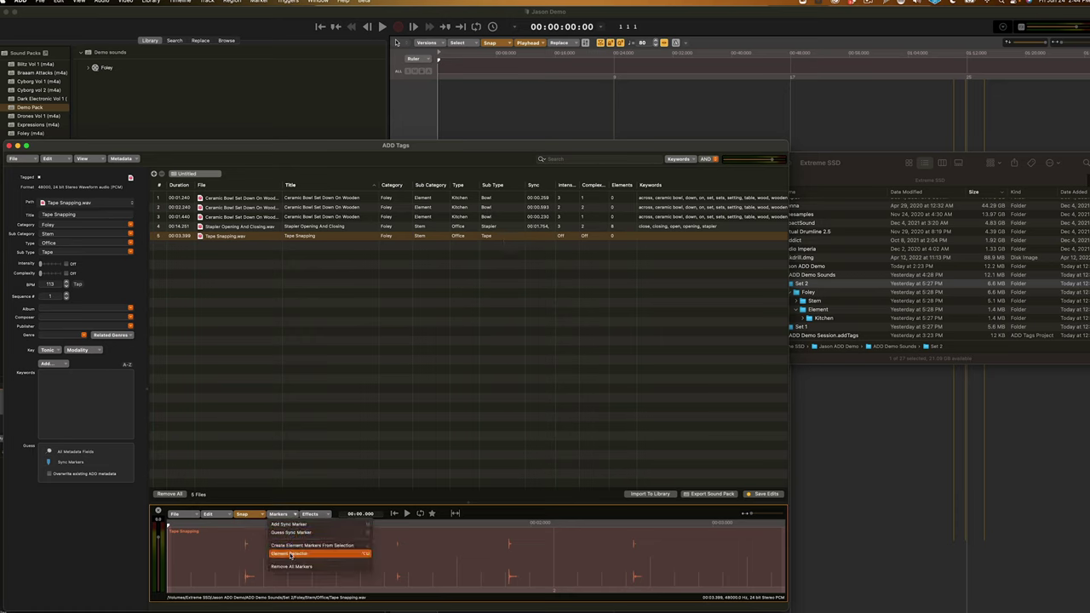
pyautogui.click(291, 555)
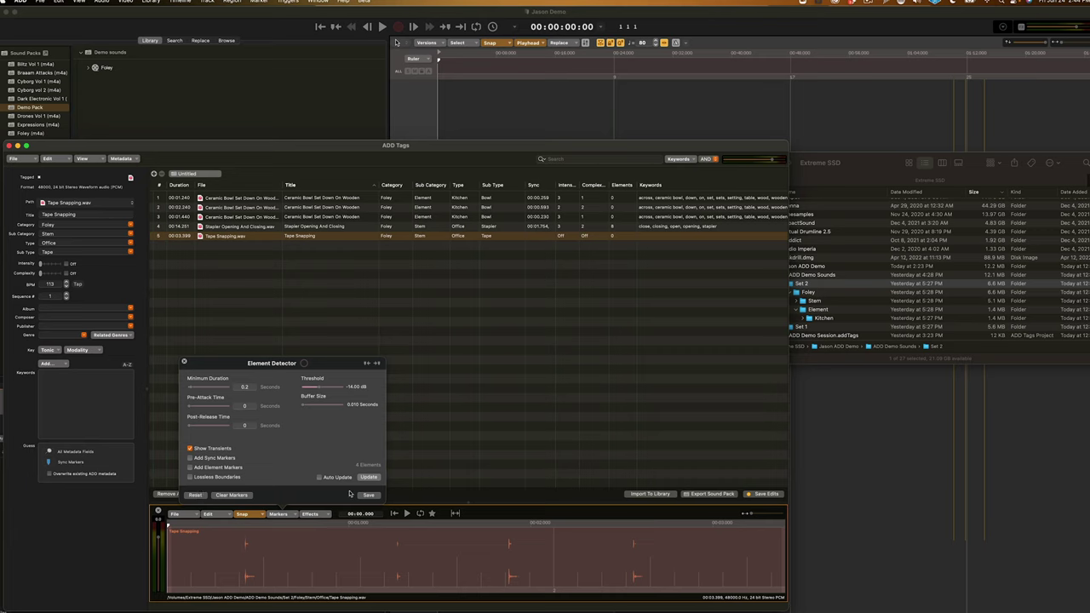
pyautogui.click(320, 478)
pyautogui.moveTo(240, 549); pyautogui.dragTo(259, 549)
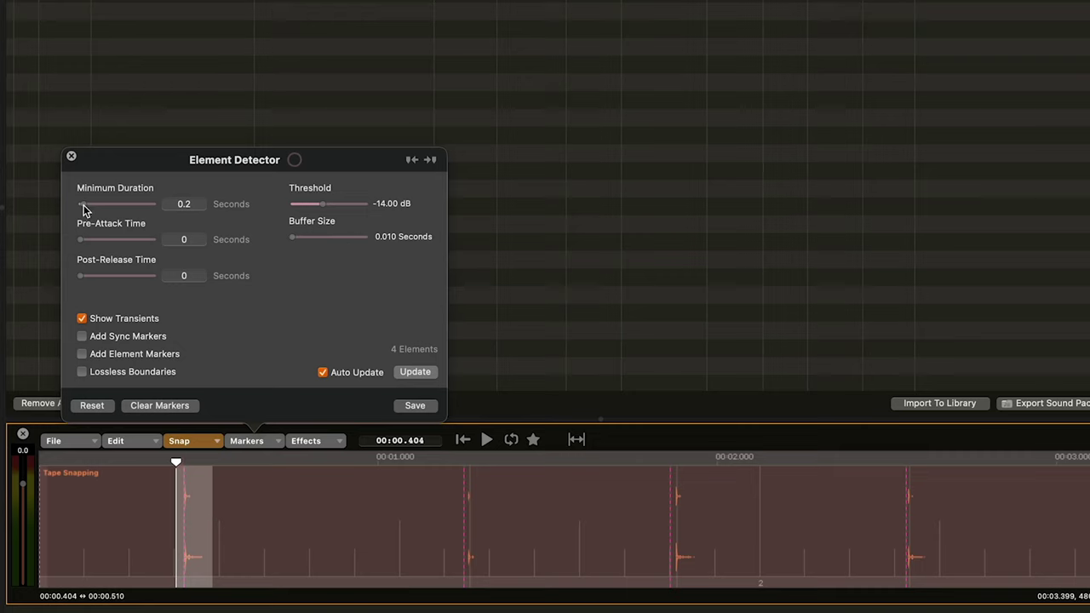
pyautogui.moveTo(84, 209); pyautogui.dragTo(84, 217)
pyautogui.click(198, 203)
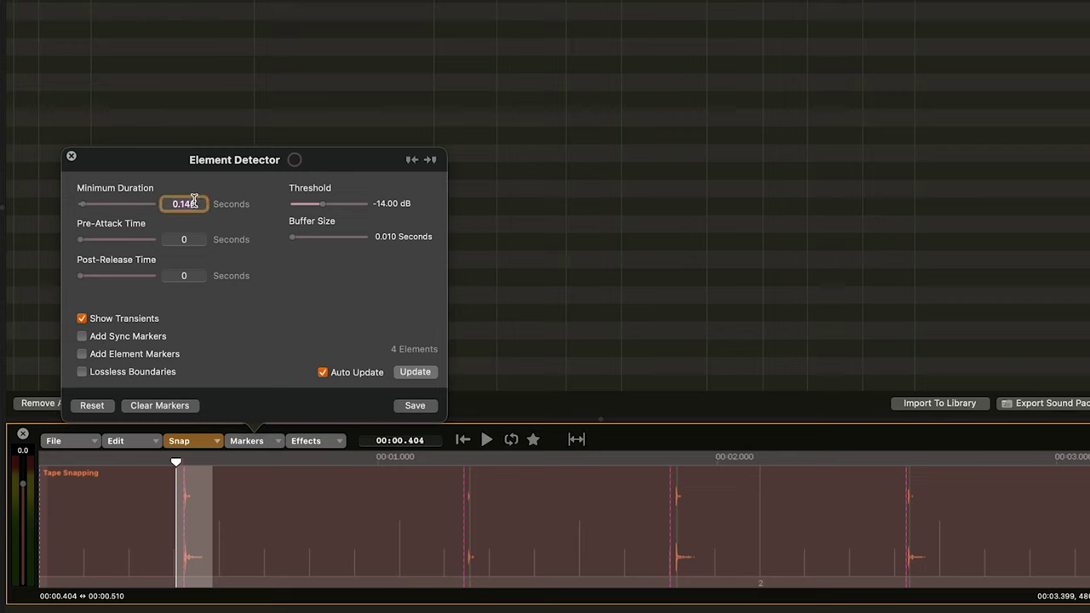
pyautogui.write('0.1')
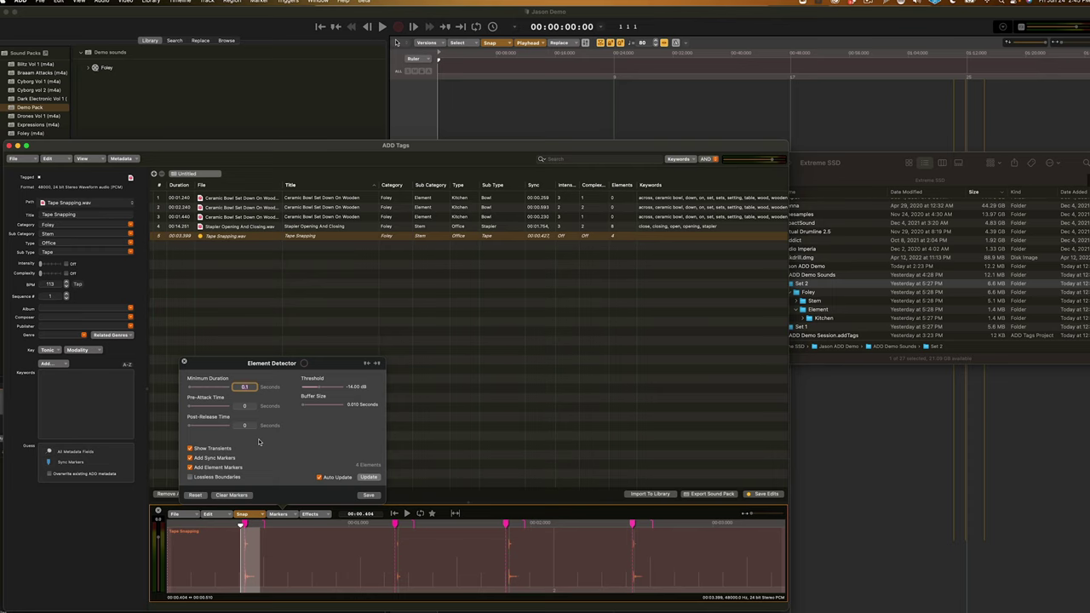
# - Set Tape Snapping's pre-attack to 0.033 s and post-release to 0.046 s, then save the markers
pyautogui.moveTo(206, 410); pyautogui.dragTo(193, 412)
pyautogui.moveTo(192, 426); pyautogui.dragTo(193, 432)
pyautogui.click(369, 495)
# - Drop the detection threshold to -80 dB, then bring it back to about -12 dB
pyautogui.moveTo(322, 391); pyautogui.dragTo(357, 394)
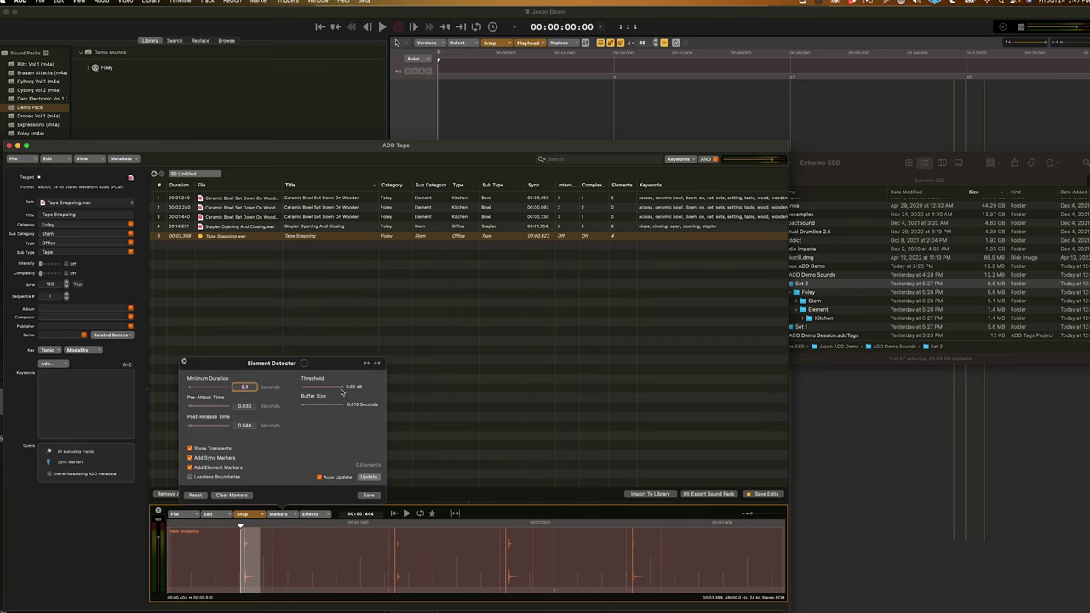
pyautogui.moveTo(352, 387); pyautogui.dragTo(250, 392)
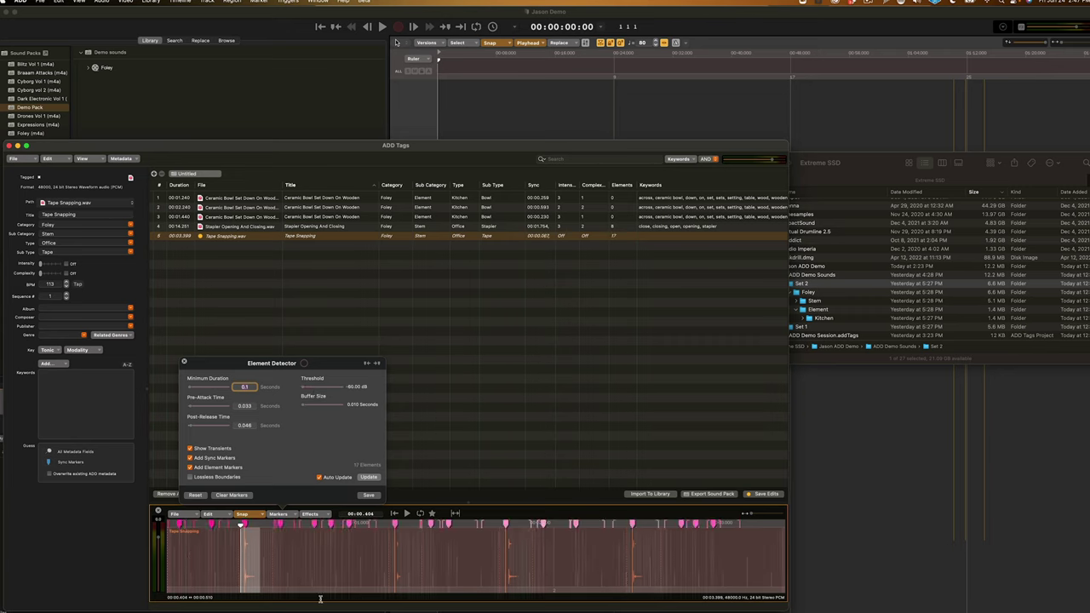
pyautogui.click(321, 388)
pyautogui.moveTo(321, 388); pyautogui.dragTo(322, 389)
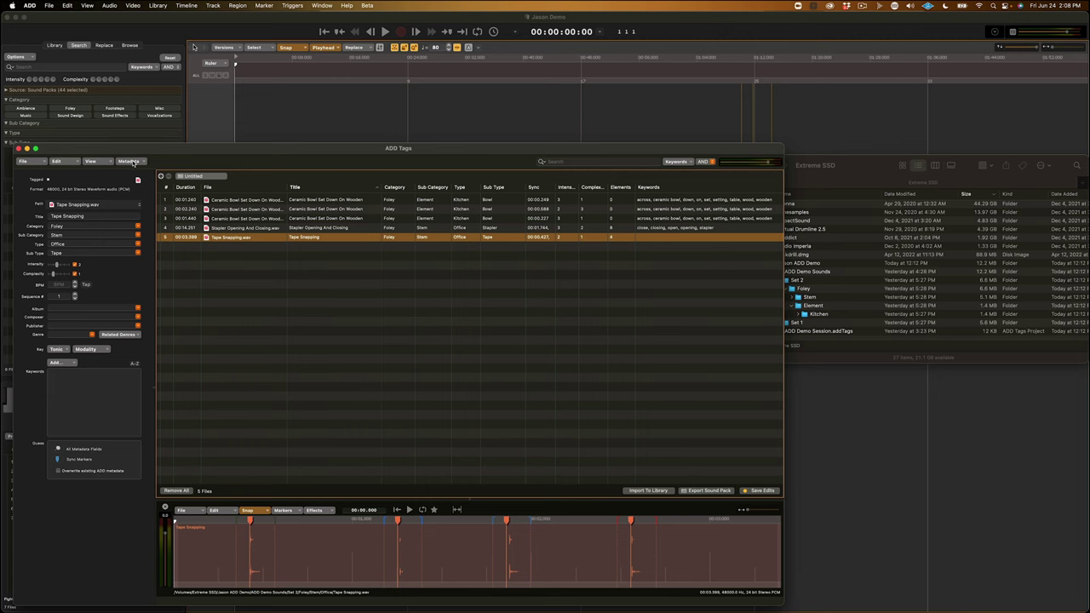
# - Generate Tape Snapping's keywords 'snapping' and 'tape' from its title and save the file
pyautogui.click(132, 162)
pyautogui.moveTo(134, 179)
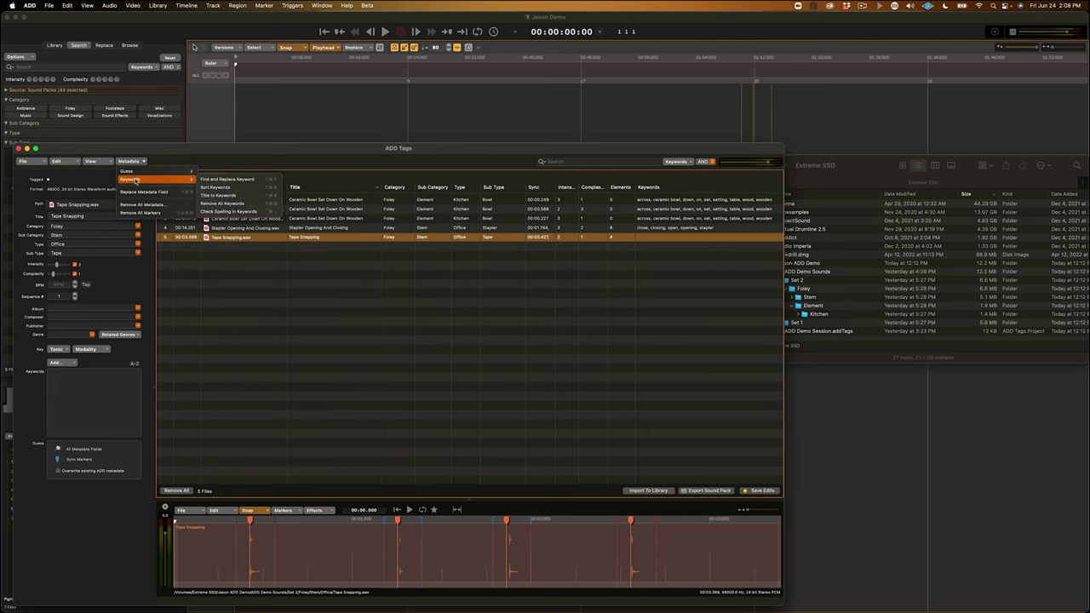
pyautogui.click(242, 197)
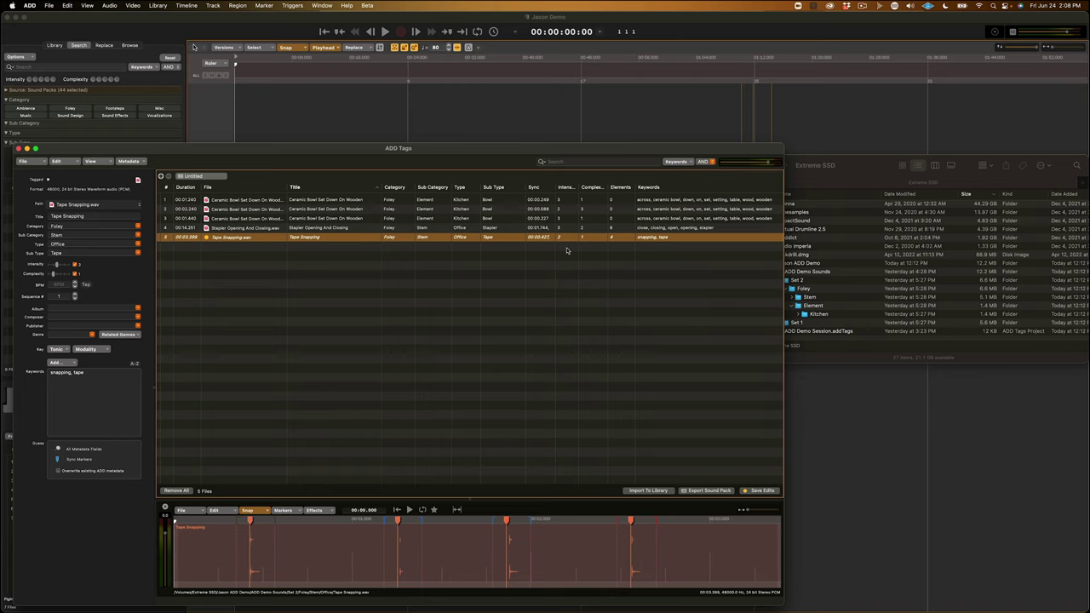
pyautogui.press('super+s')
# - Select all three Ceramic Bowl sounds and add the shared keyword 'bolwn' to them
pyautogui.click(626, 218)
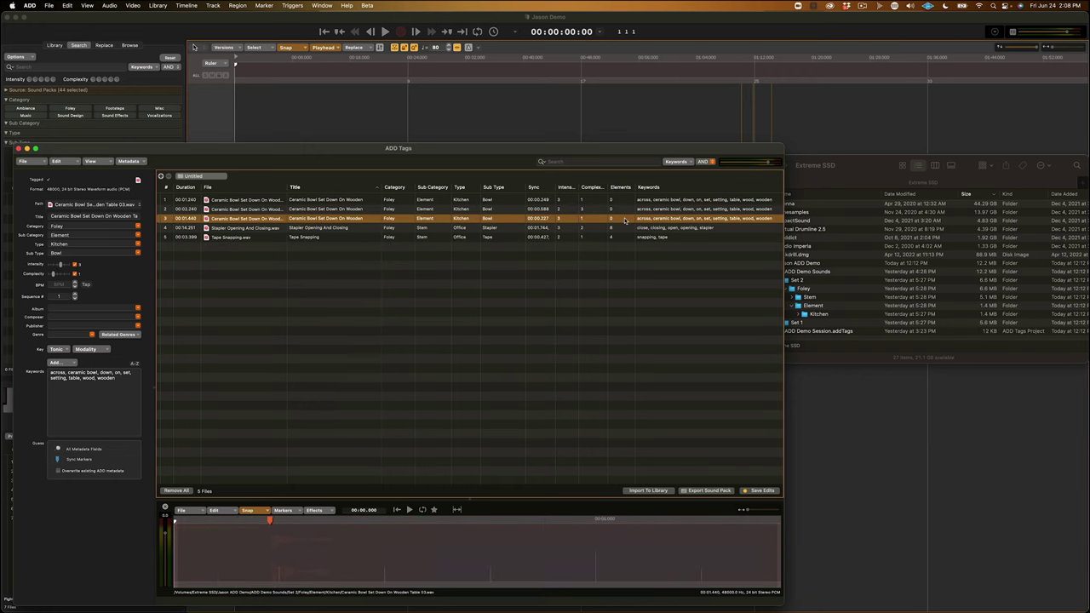
pyautogui.hotkey('shift', 'Up')
pyautogui.hotkey('shift', 'Up')
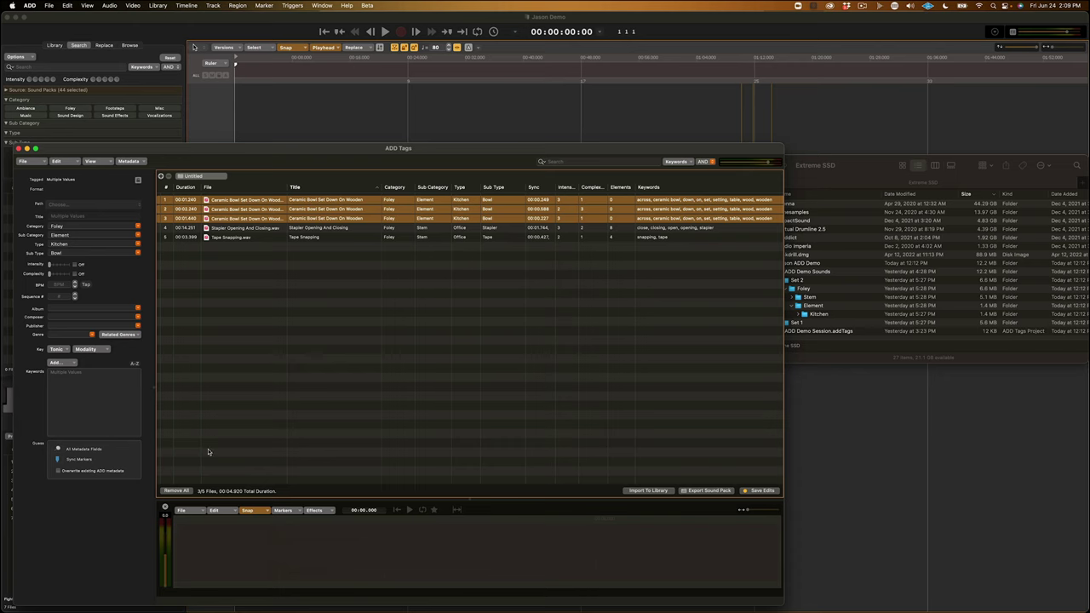
pyautogui.click(92, 405)
pyautogui.write('s')
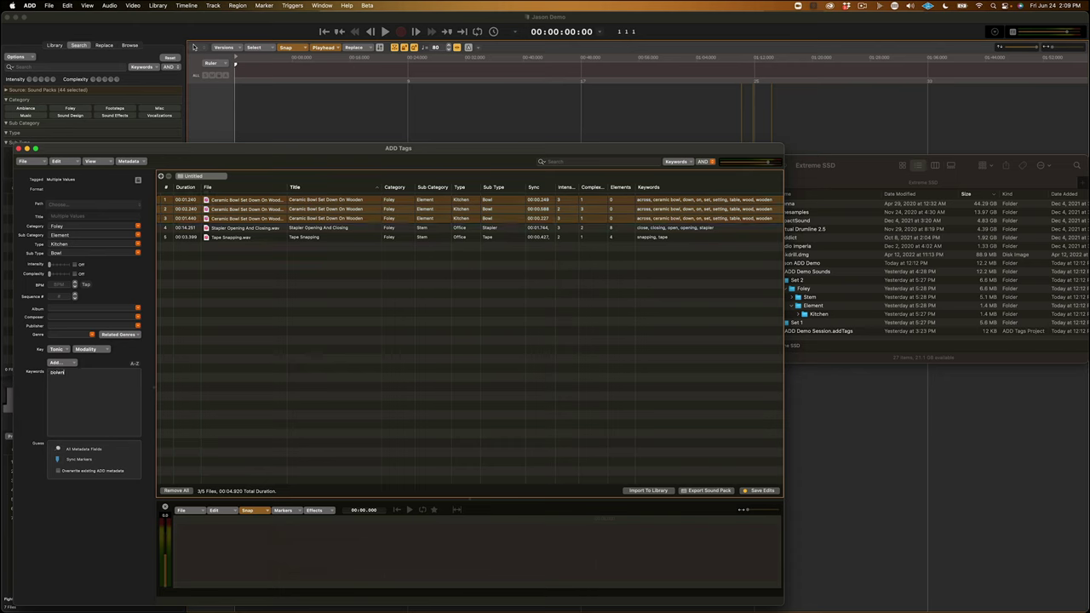
pyautogui.press('BackSpace')
pyautogui.press('BackSpace')
pyautogui.press('BackSpace')
pyautogui.press('BackSpace')
pyautogui.write('olwn')
pyautogui.press('Return')
# - Spell-check the keywords and select the misspelled keyword bolwn in the first Ceramic Bowl sound
pyautogui.click(129, 161)
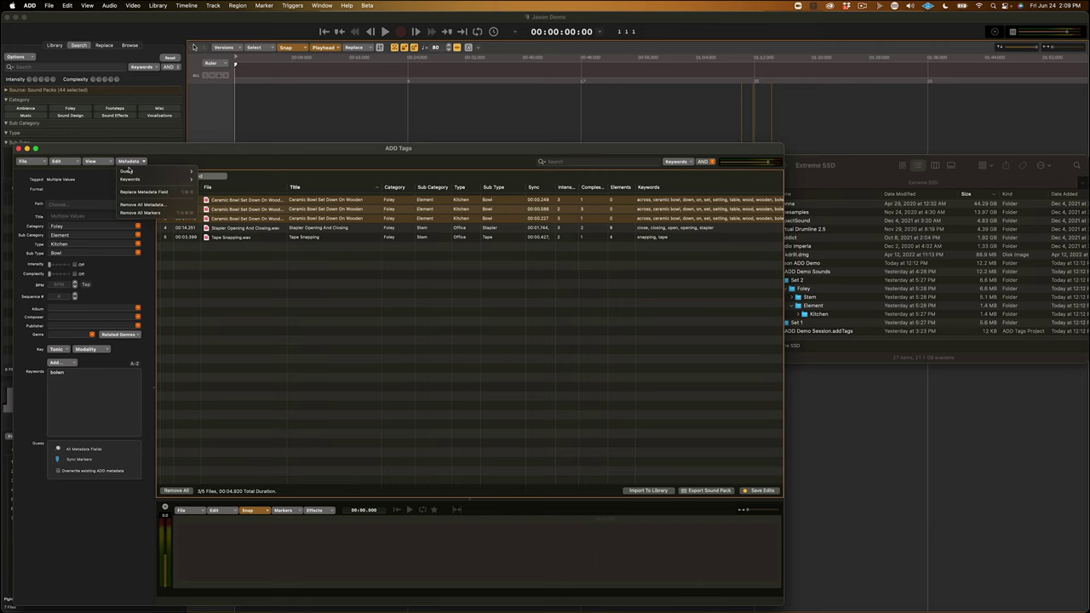
pyautogui.moveTo(132, 180)
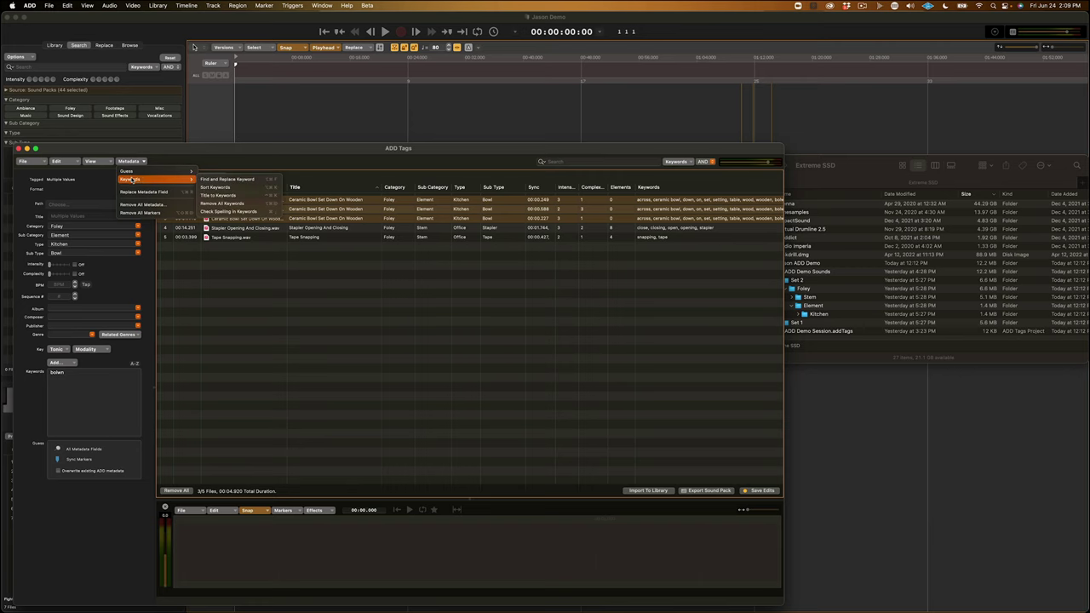
pyautogui.click(226, 213)
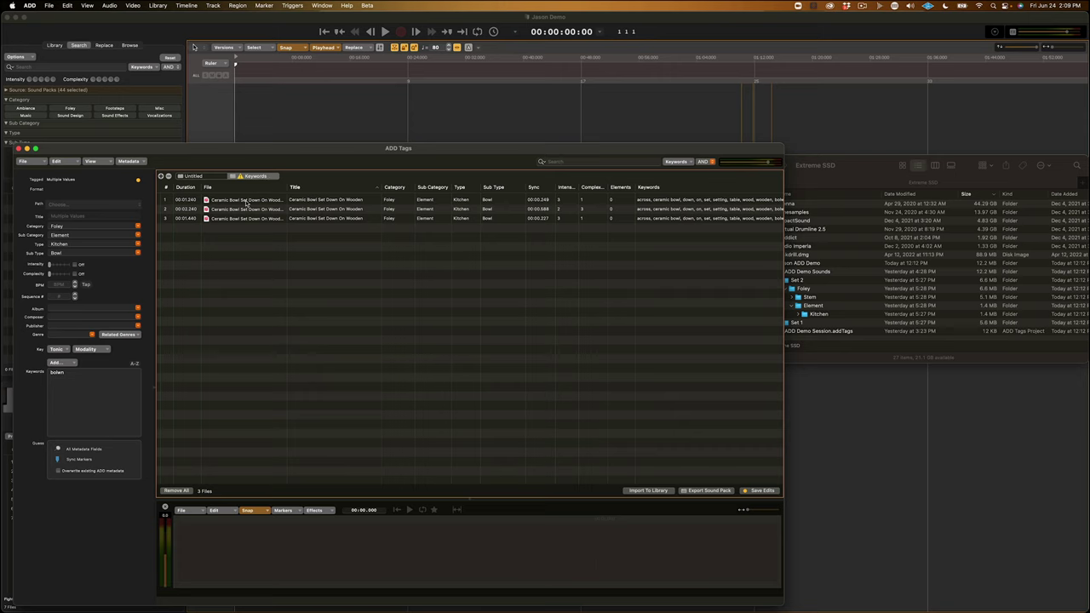
pyautogui.click(253, 200)
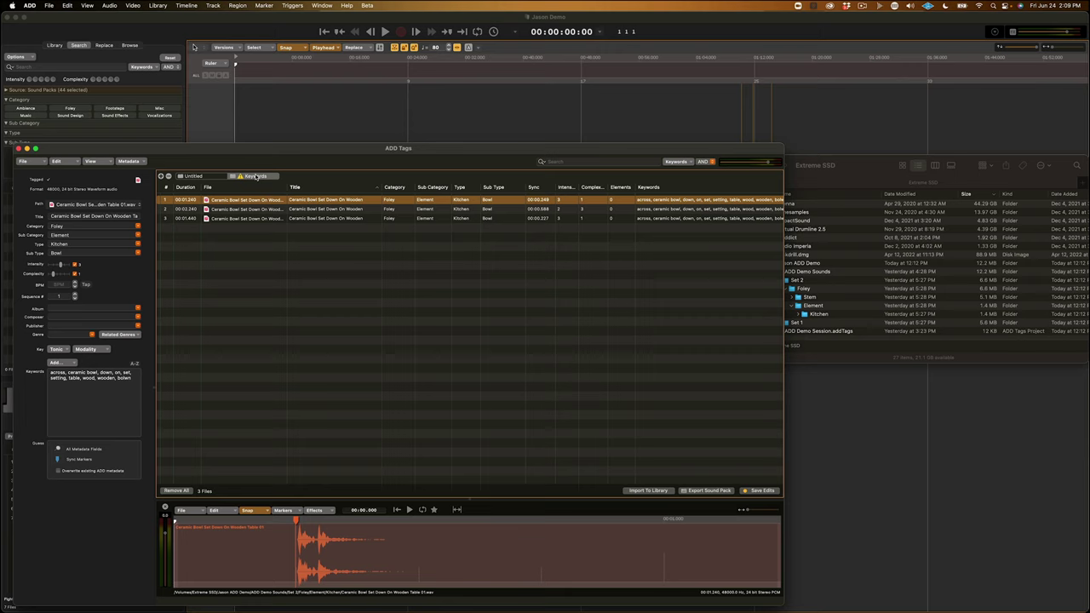
pyautogui.doubleClick(121, 378)
# - Replace the keyword bolwn with bowl across all three Ceramic Bowl sounds and save the files
pyautogui.keyDown('shift'); pyautogui.click(295, 223); pyautogui.keyUp('shift')
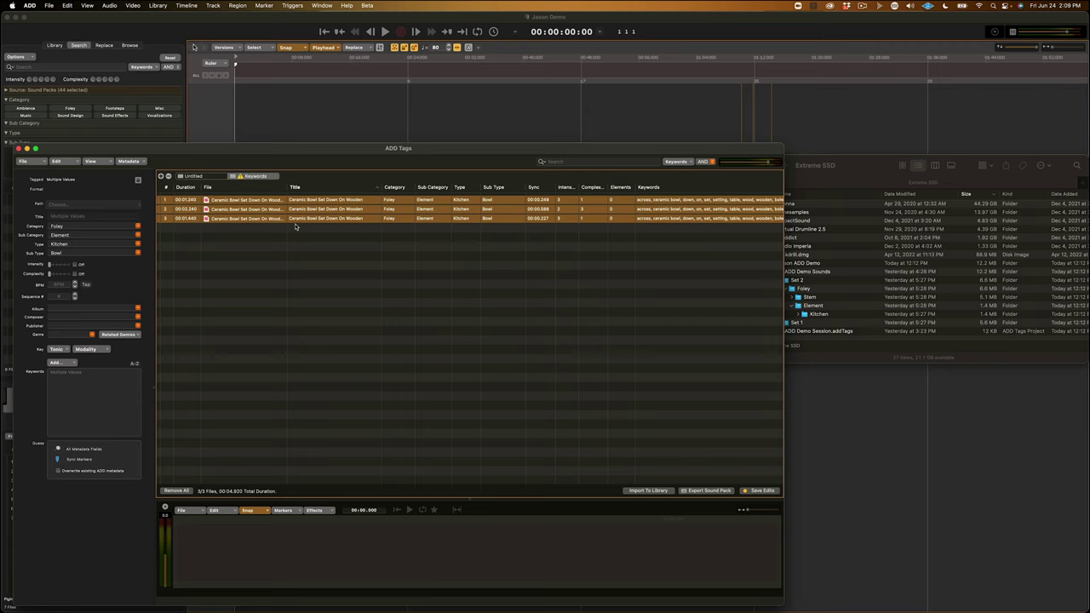
pyautogui.click(129, 161)
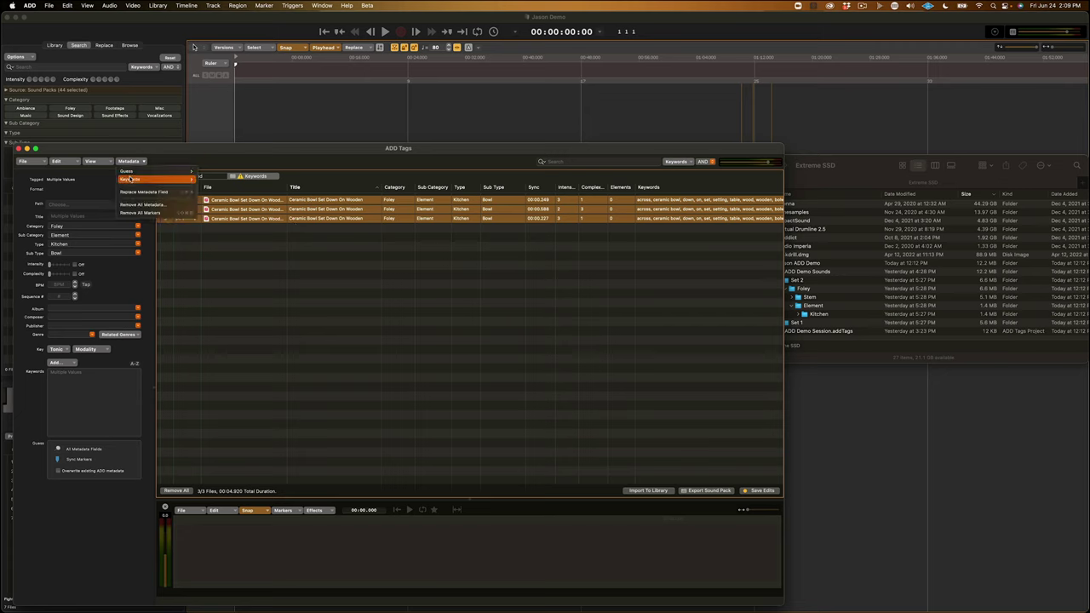
pyautogui.moveTo(130, 179)
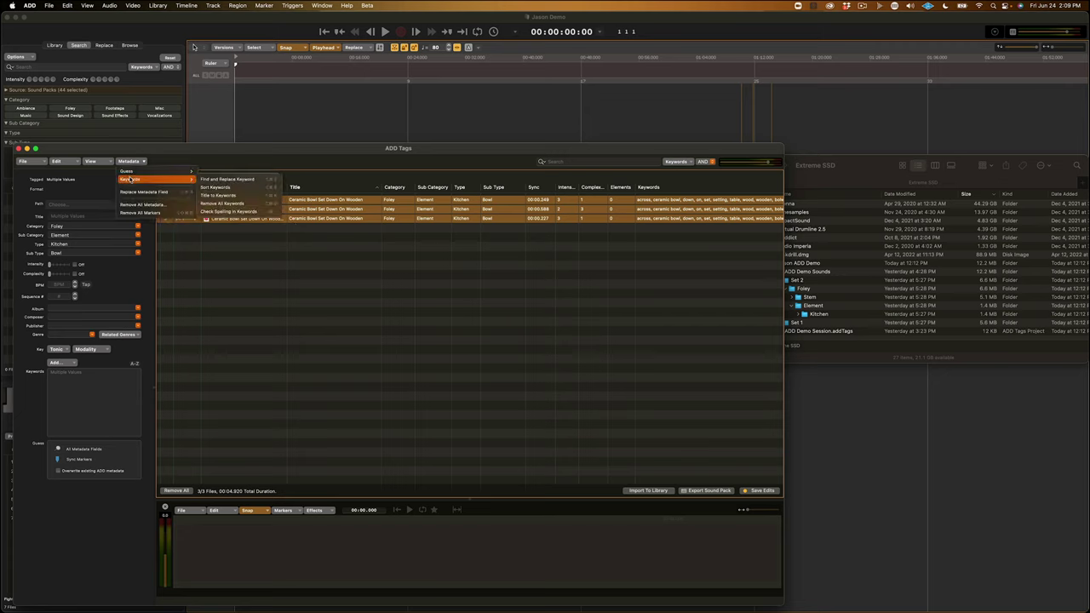
pyautogui.click(241, 179)
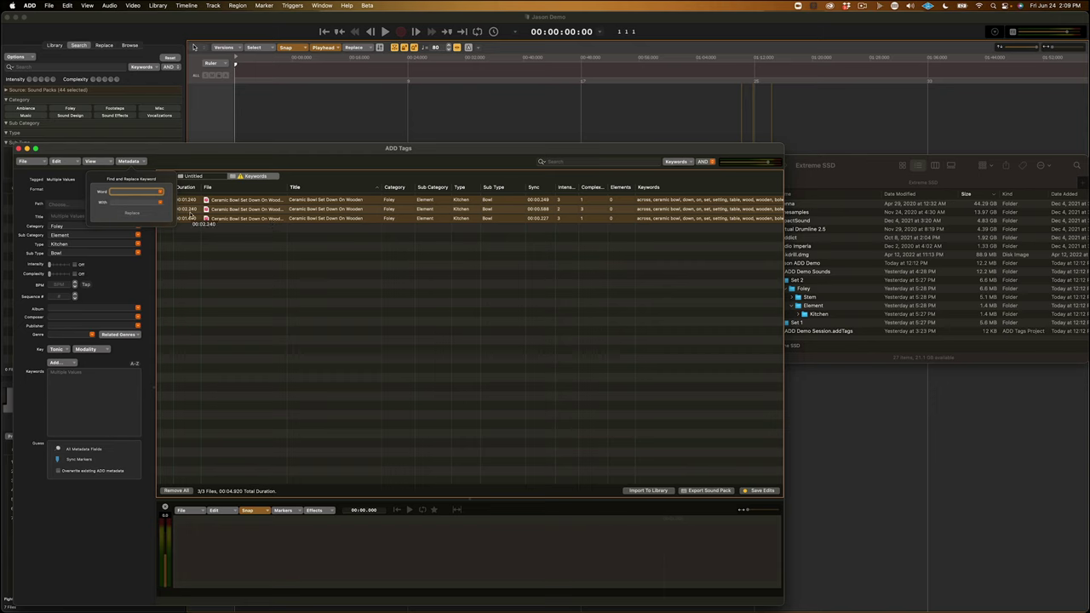
pyautogui.click(160, 192)
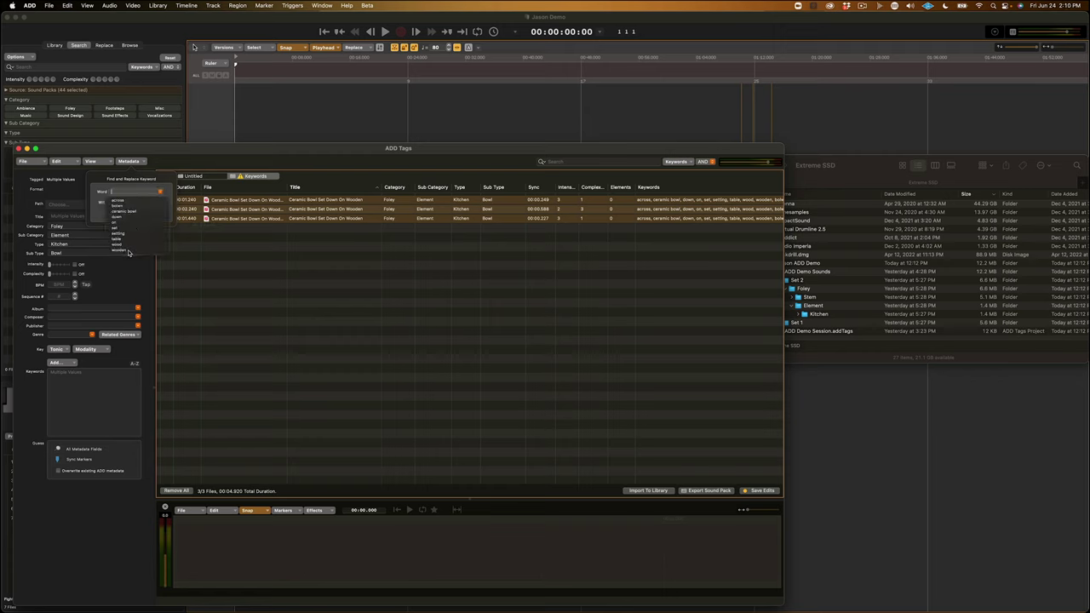
pyautogui.click(122, 206)
pyautogui.write('bowl')
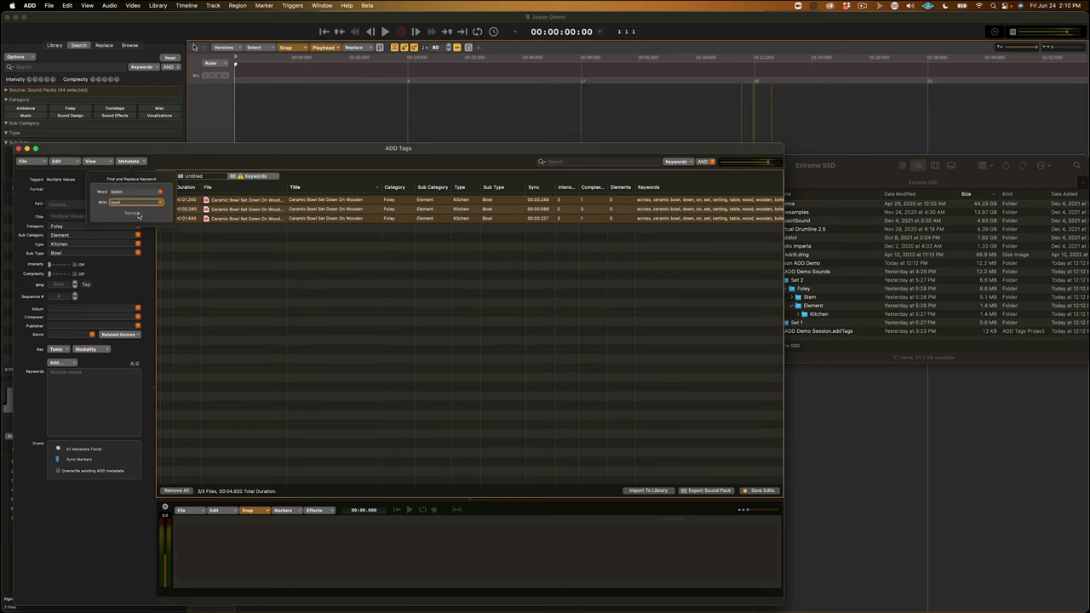
pyautogui.click(133, 213)
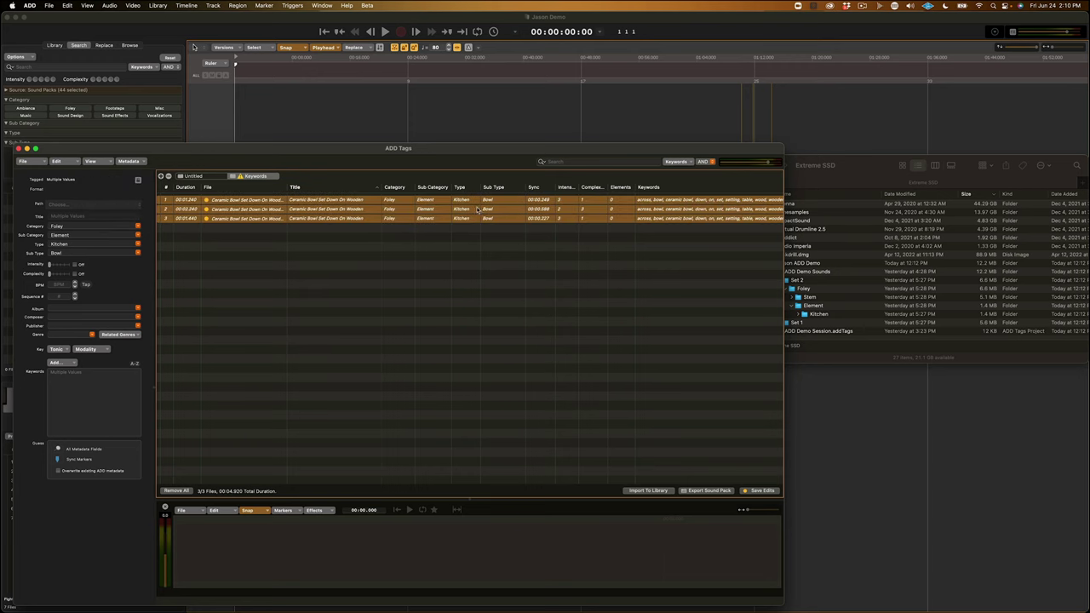
pyautogui.press('super+s')
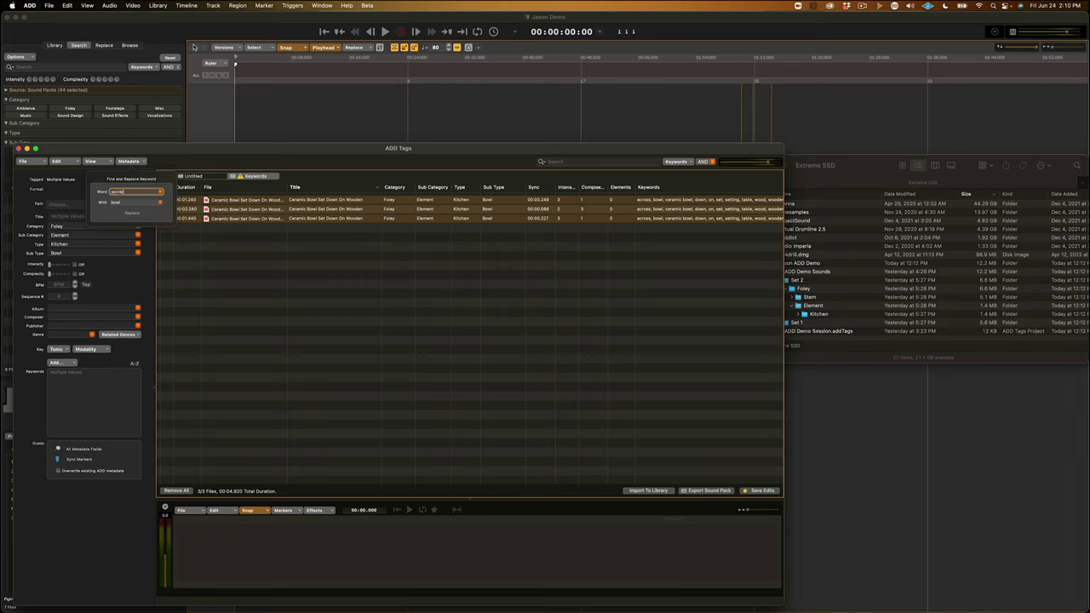
# - Replace the keyword across with an empty value to delete it from the three sounds
pyautogui.click(133, 201)
pyautogui.press('BackSpace')
pyautogui.press('BackSpace')
pyautogui.press('BackSpace')
pyautogui.press('BackSpace')
pyautogui.click(132, 214)
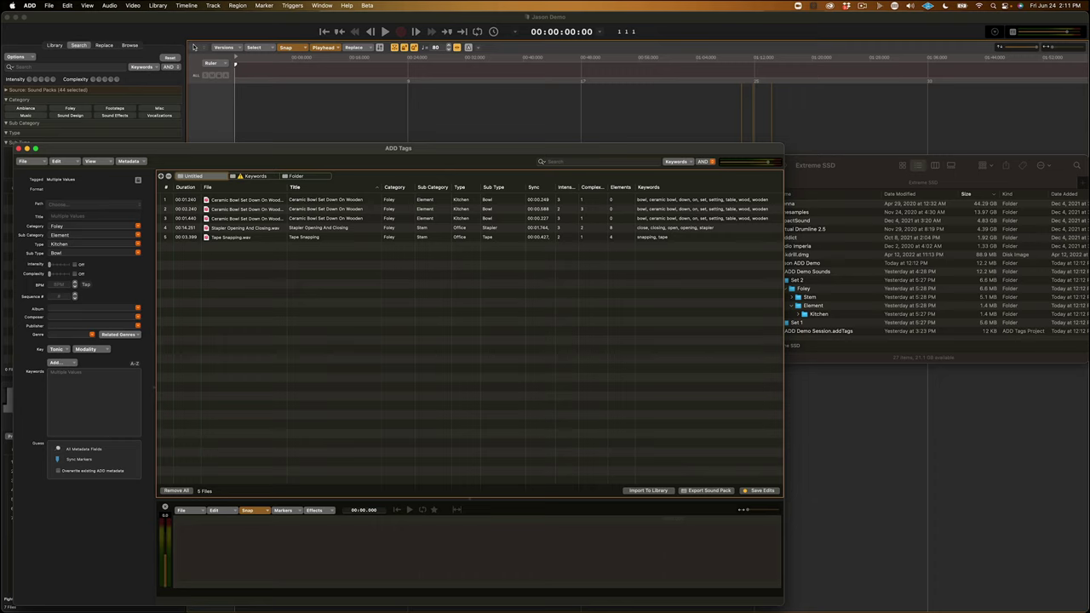
# - Save the tags project as 'ADD Demo' in Extreme SSD > Jason ADD Demo
pyautogui.press('super+s')
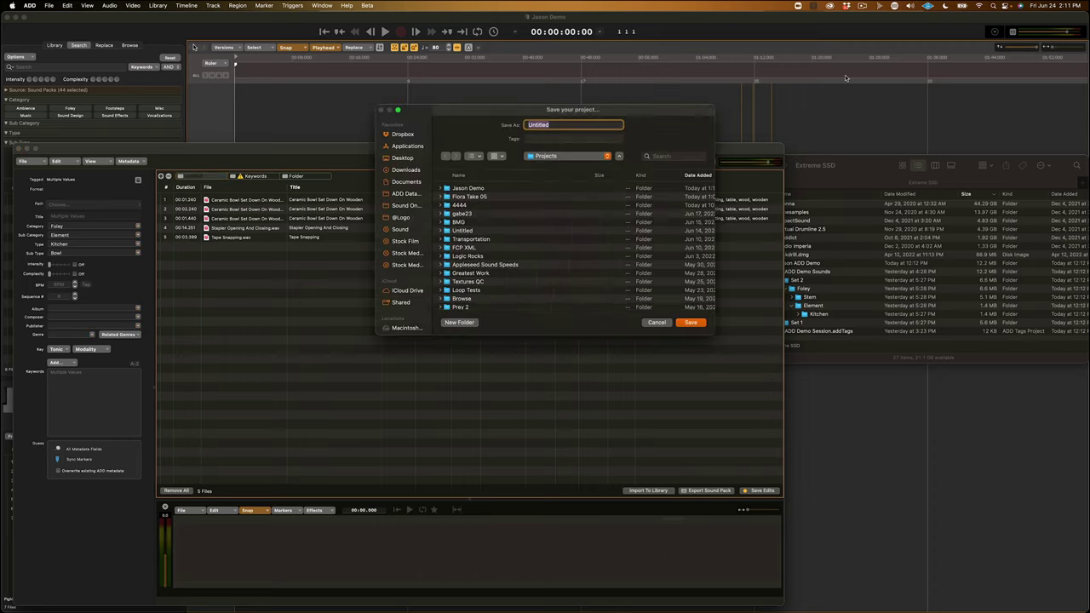
pyautogui.scroll(-3, 406, 267)
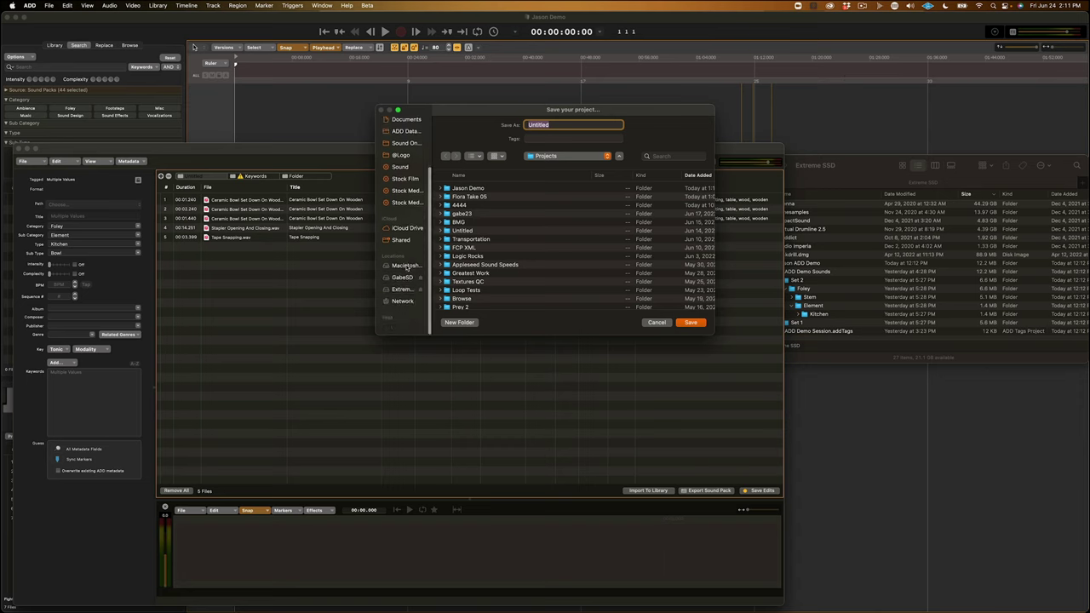
pyautogui.click(402, 300)
pyautogui.scroll(-5, 481, 292)
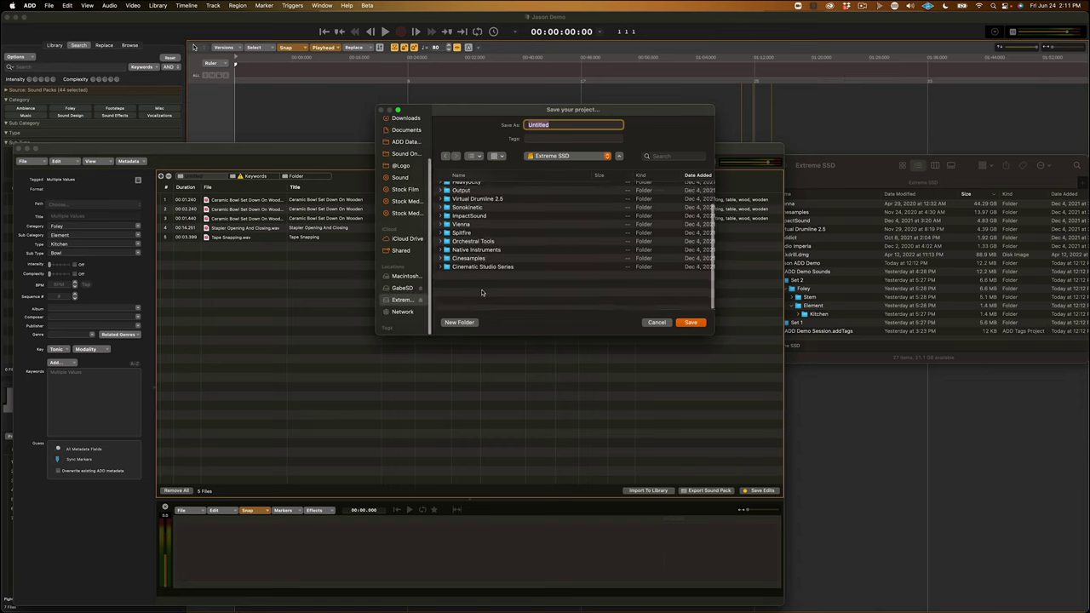
pyautogui.scroll(3, 481, 292)
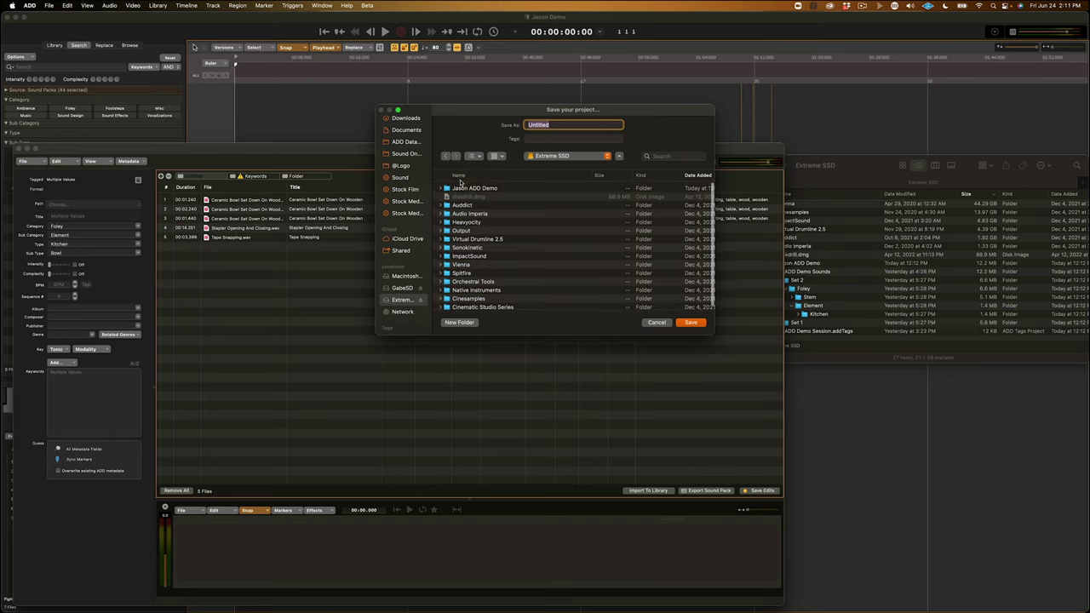
pyautogui.click(460, 187)
pyautogui.click(547, 125)
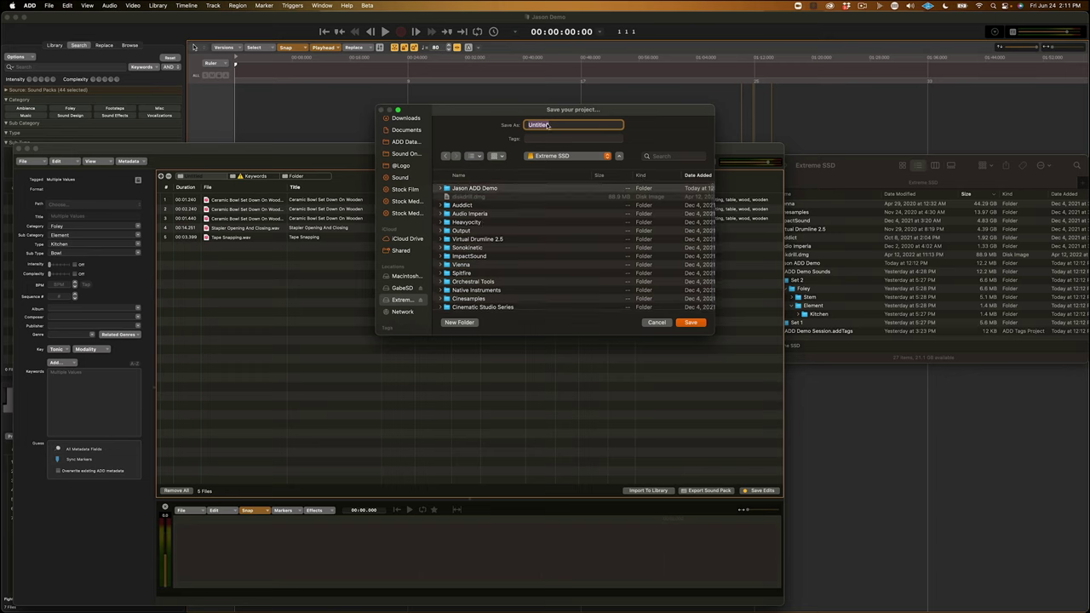
pyautogui.write('ADD Demo')
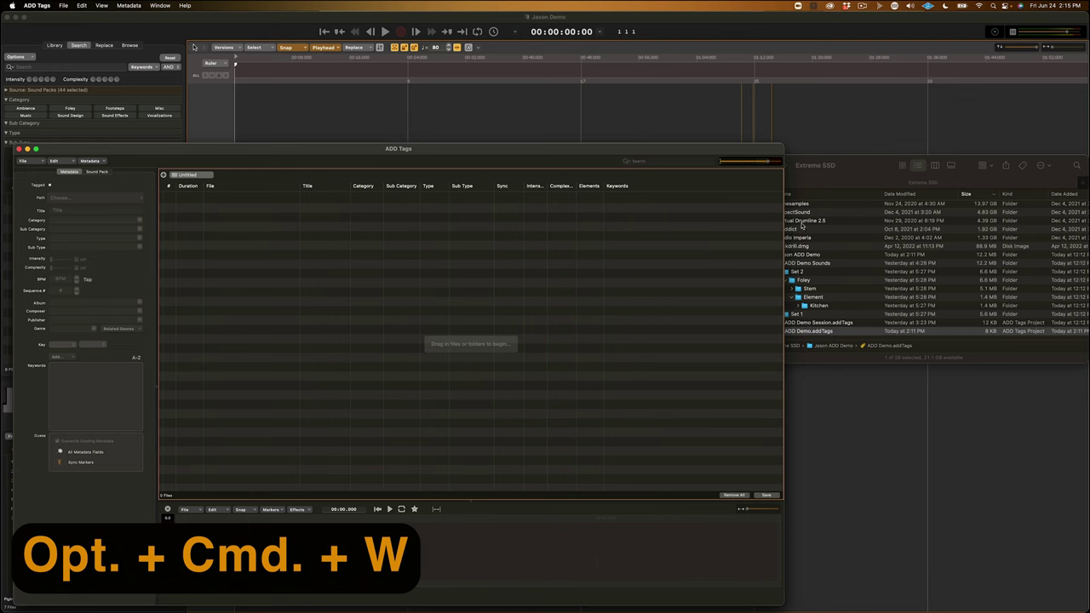
# - Open ADD Demo.addTags from Finder to reload its 5 tagged sounds
pyautogui.click(844, 197)
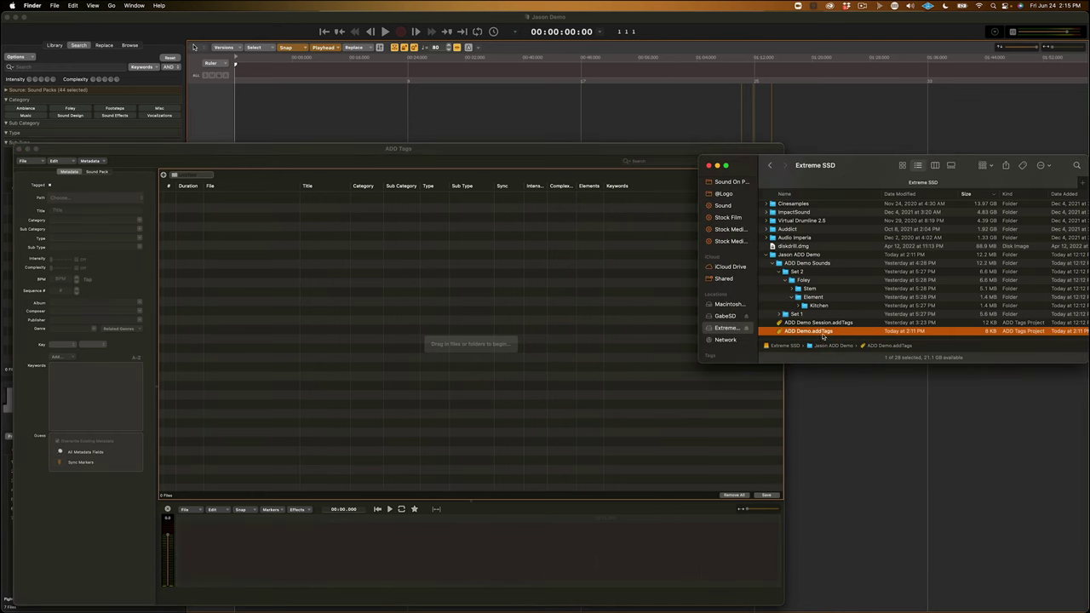
pyautogui.doubleClick(817, 331)
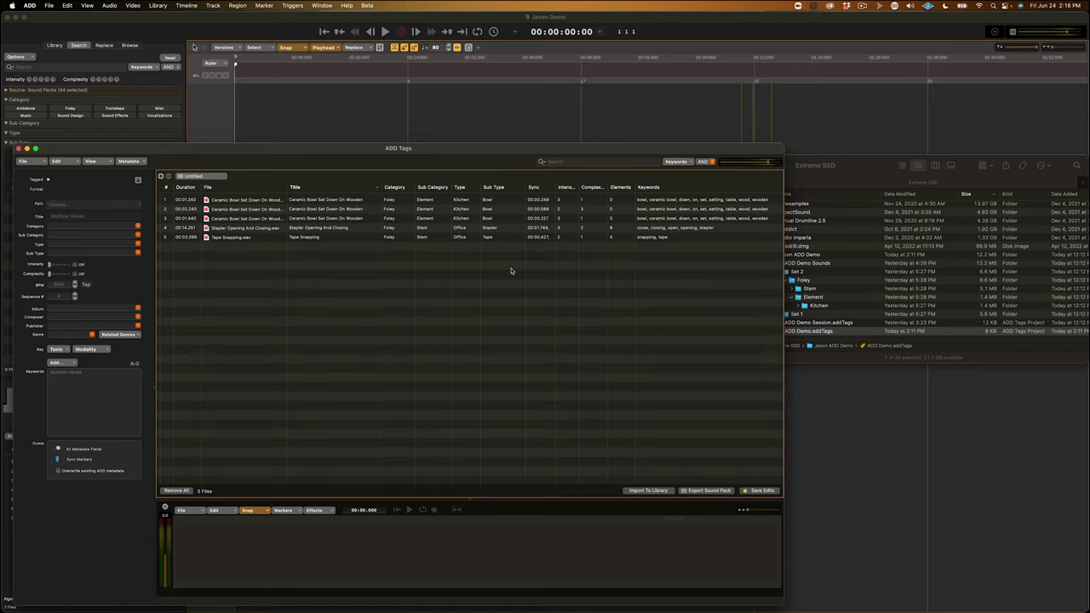
# - Start Import To Library and set conversion to m4a, 48000 sampling rate, 160 bit rate
pyautogui.click(647, 491)
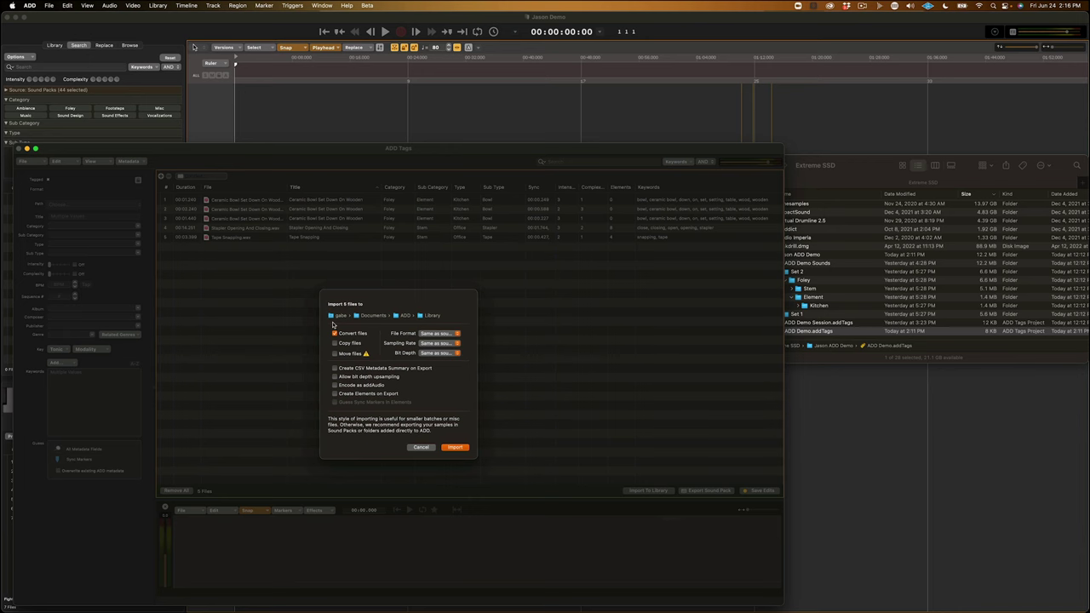
pyautogui.click(436, 333)
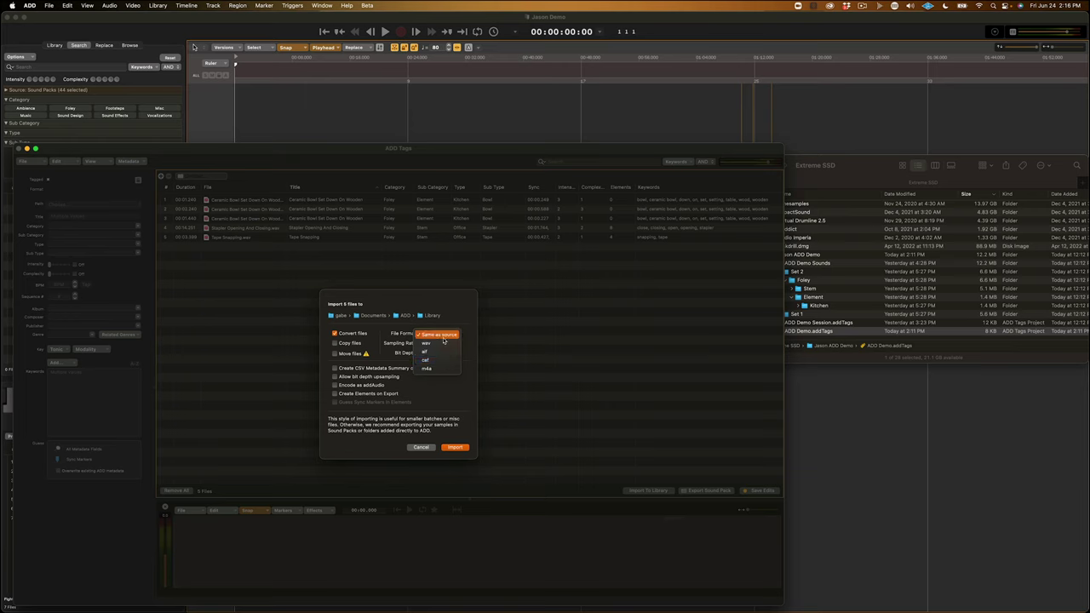
pyautogui.click(440, 343)
pyautogui.click(440, 343)
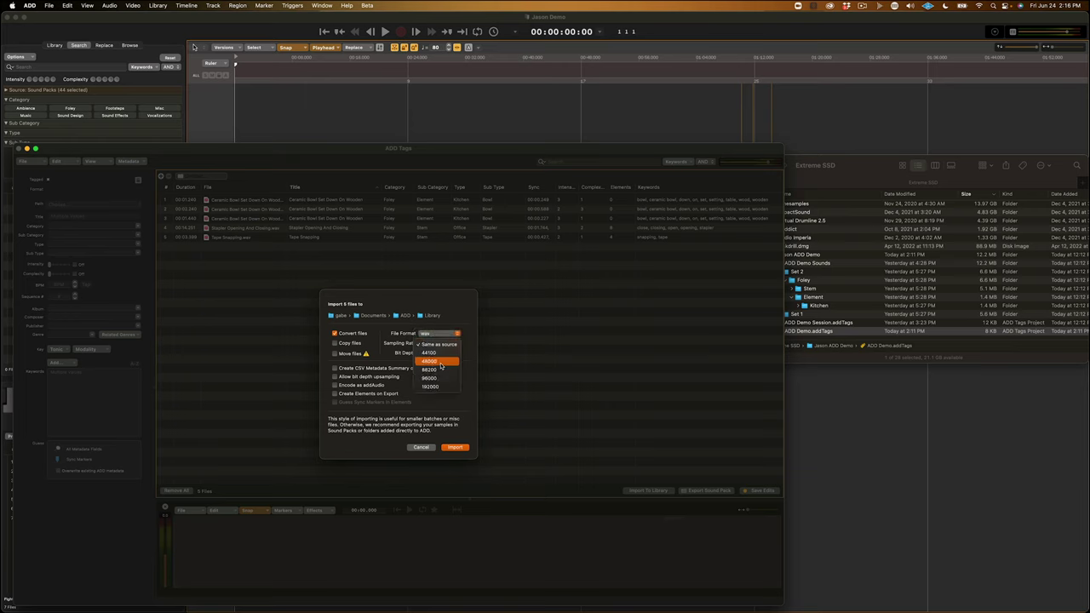
pyautogui.click(443, 344)
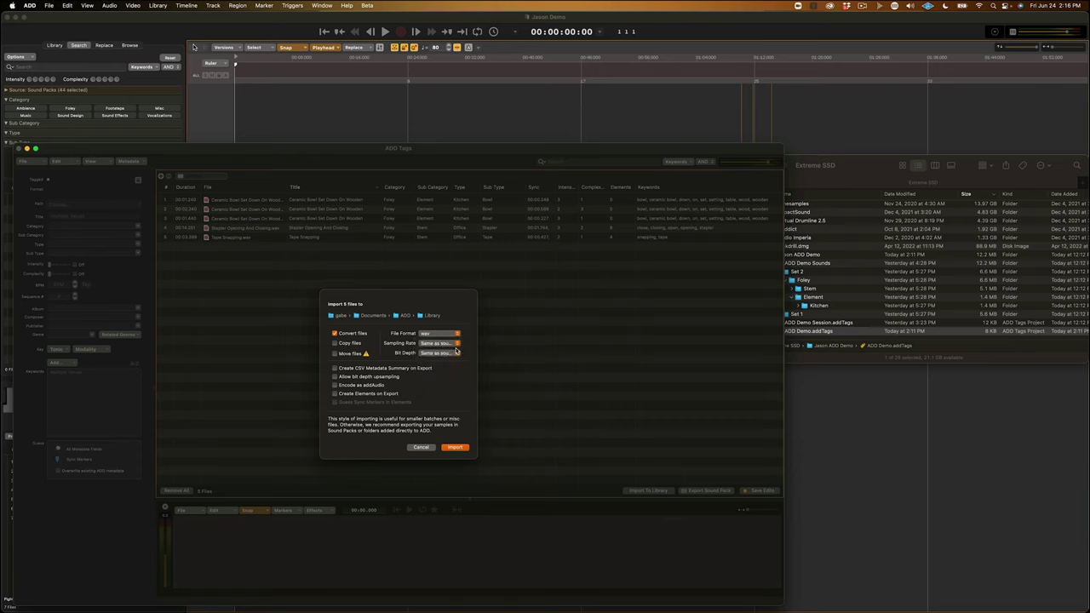
pyautogui.click(450, 337)
pyautogui.click(435, 358)
pyautogui.click(438, 343)
pyautogui.click(442, 361)
pyautogui.click(439, 352)
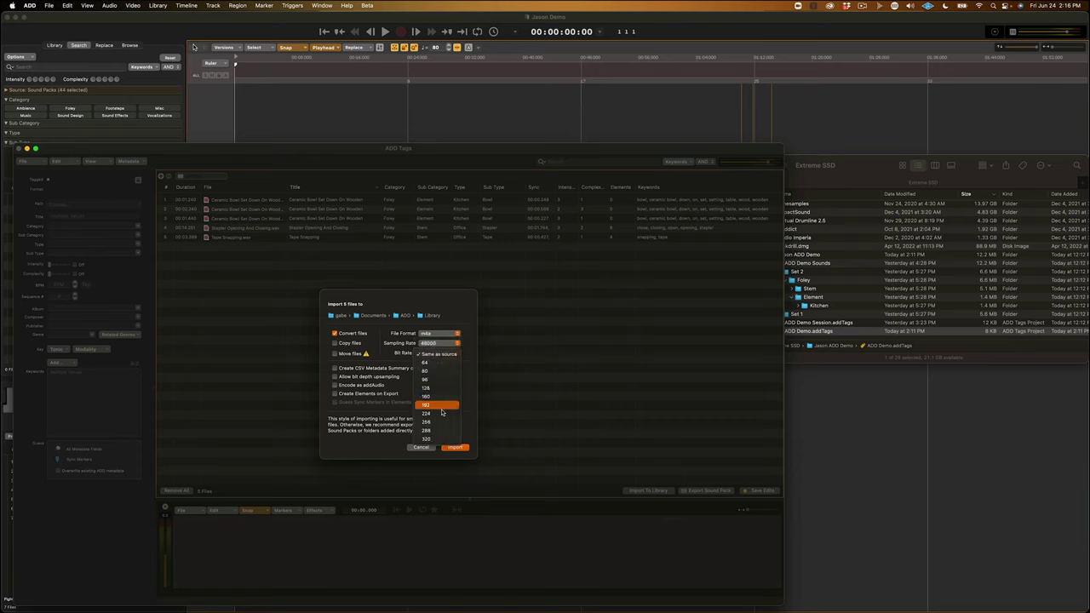
pyautogui.click(443, 399)
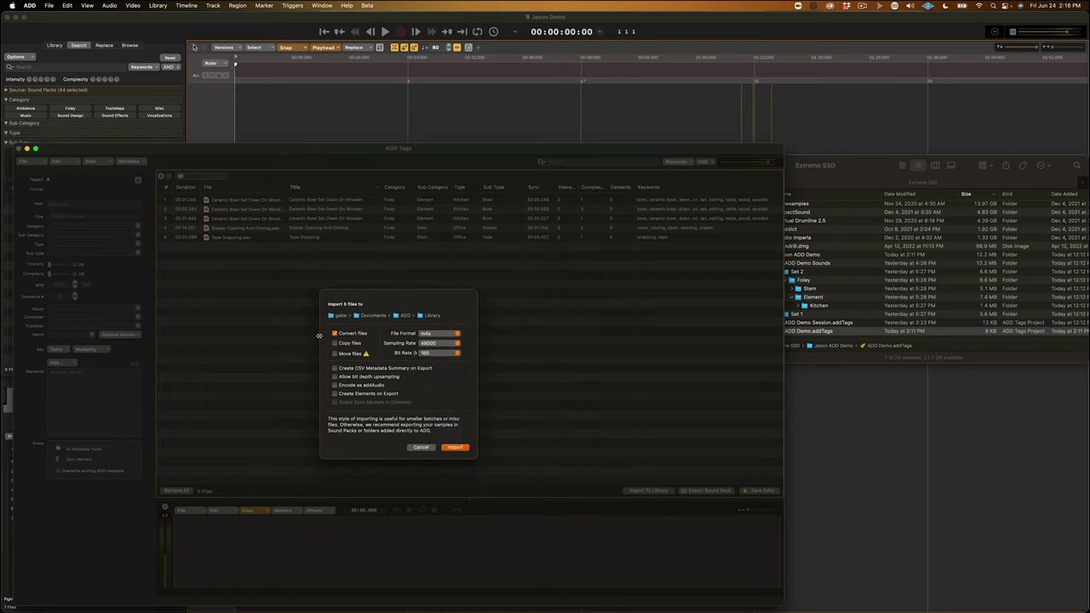
# - Cycle the file handling back to convert and enable Create Elements on Export
pyautogui.click(333, 344)
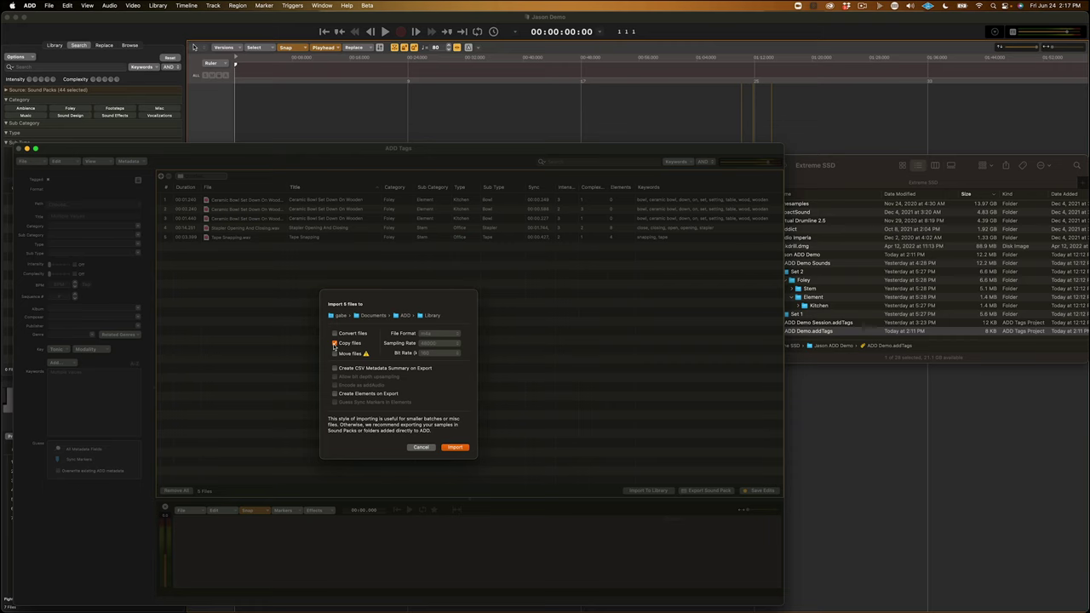
pyautogui.click(335, 353)
pyautogui.click(342, 333)
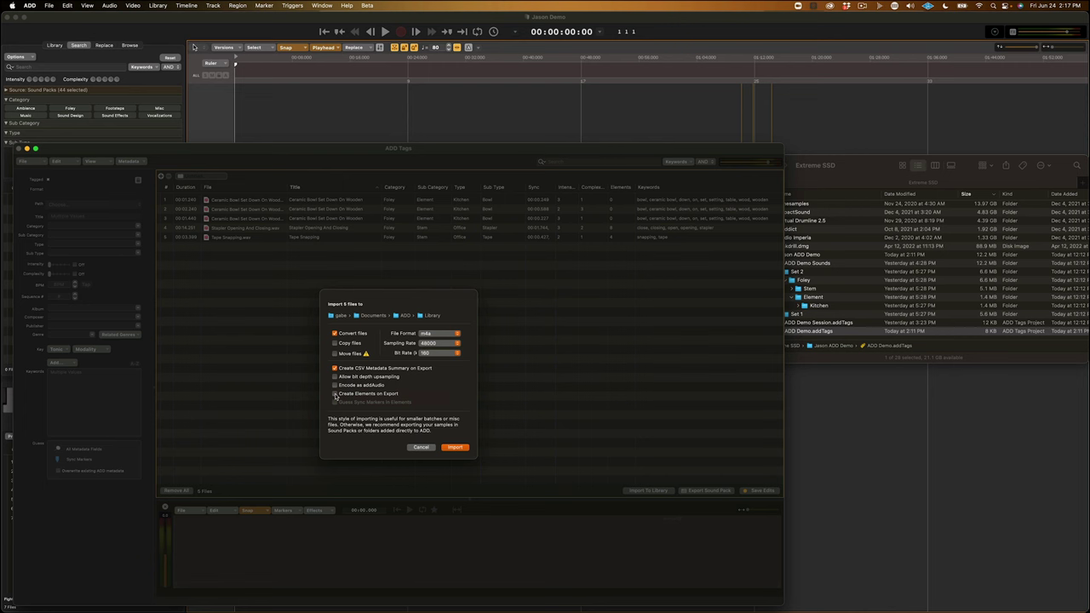
pyautogui.click(334, 394)
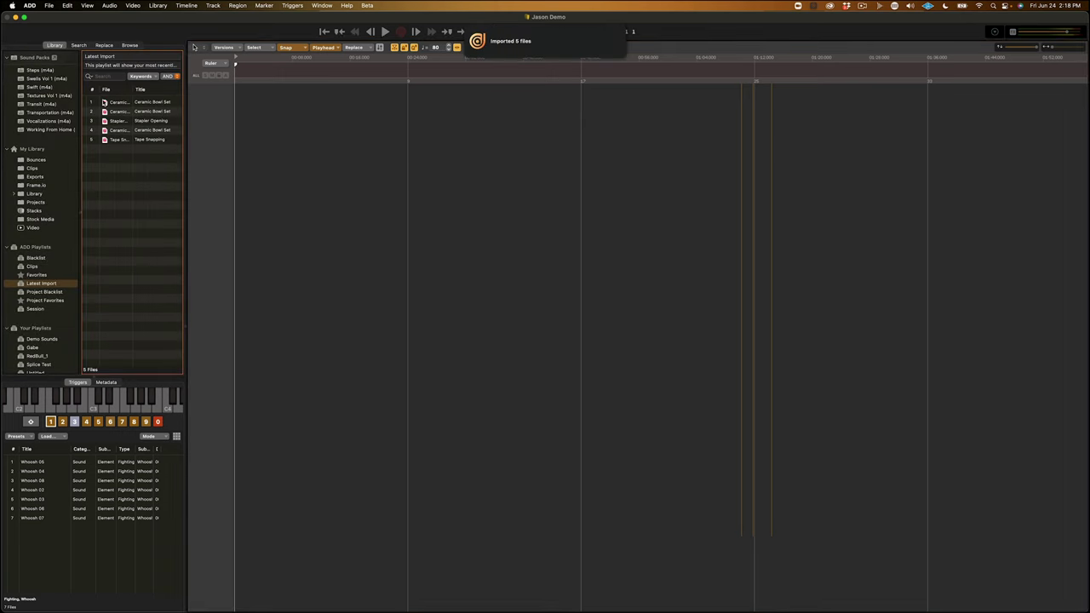
# - Widen the library list and drag the Stapler Opening sound into the Triggers panel
pyautogui.moveTo(186, 210); pyautogui.dragTo(382, 224)
pyautogui.hscroll(5, 269, 167)
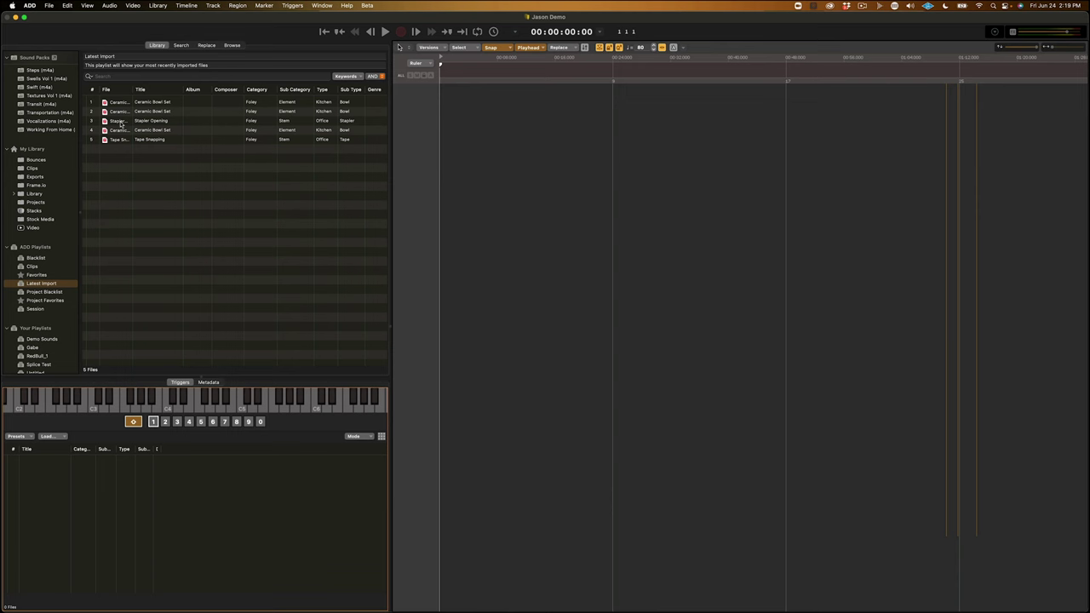
pyautogui.moveTo(121, 124); pyautogui.dragTo(115, 517)
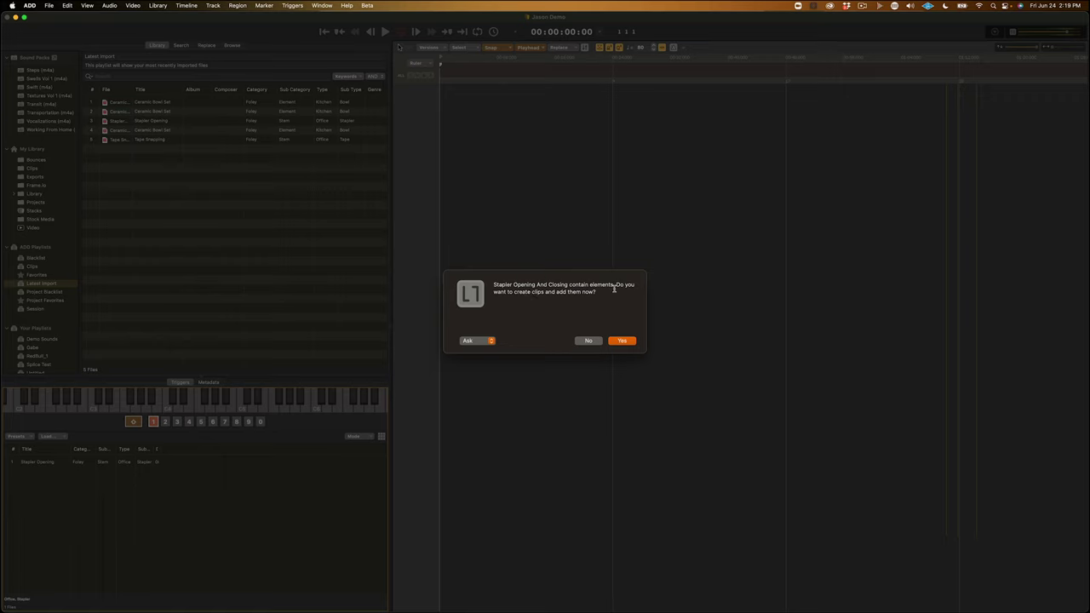
# - Confirm creating trigger clips from the Stapler Opening And Closing elements
pyautogui.click(621, 341)
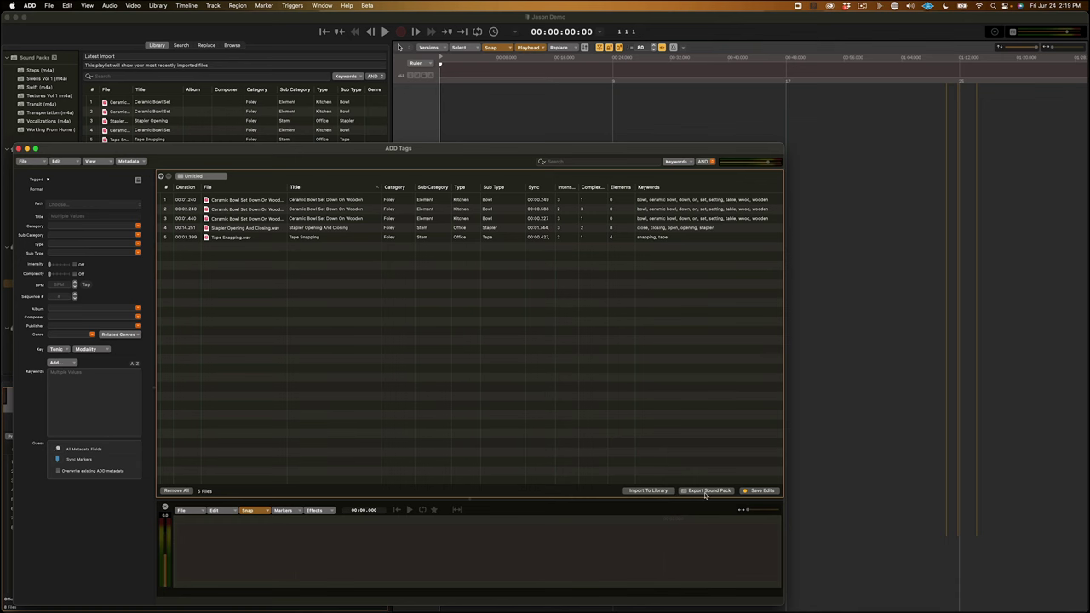
# - Choose Export Sound Pack from the ADD Tags File menu
pyautogui.click(31, 162)
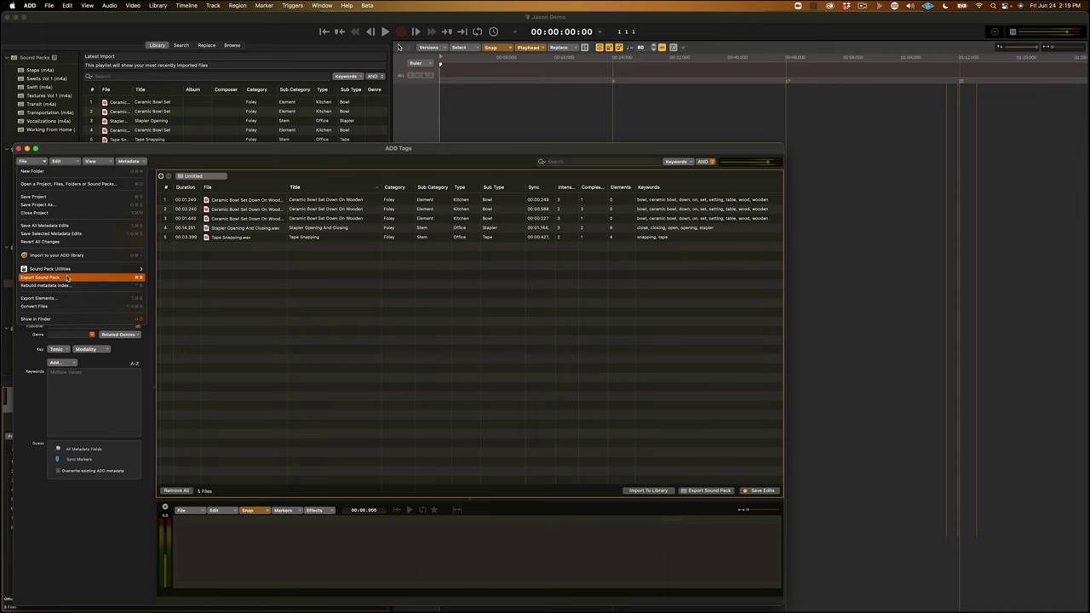
pyautogui.click(341, 305)
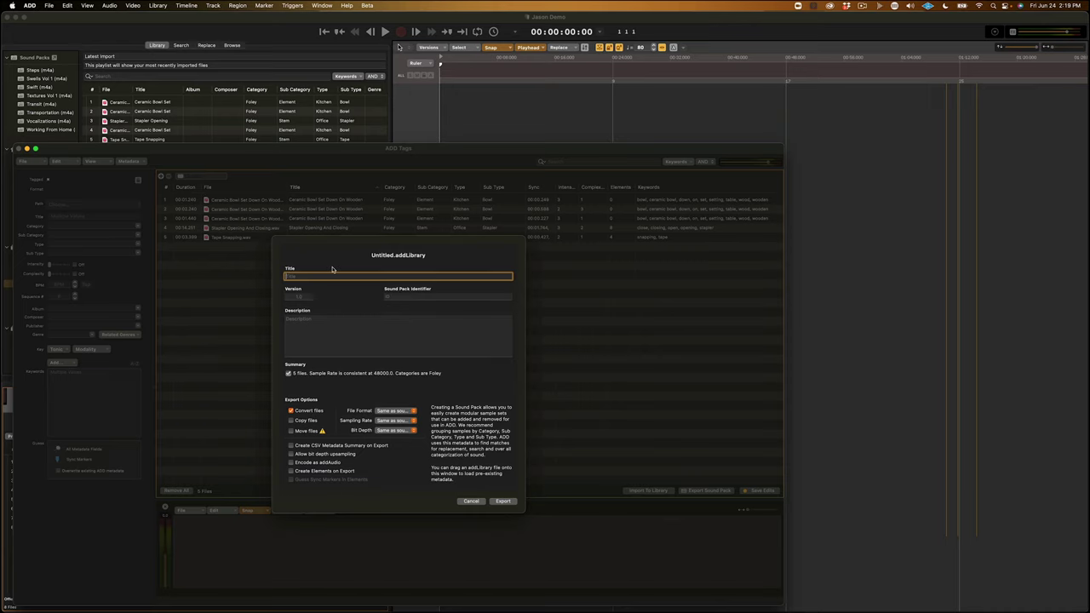
# - Title the pack 'Demo Pack' and enable Copy files and Create Elements on Export
pyautogui.write('Demo Pack')
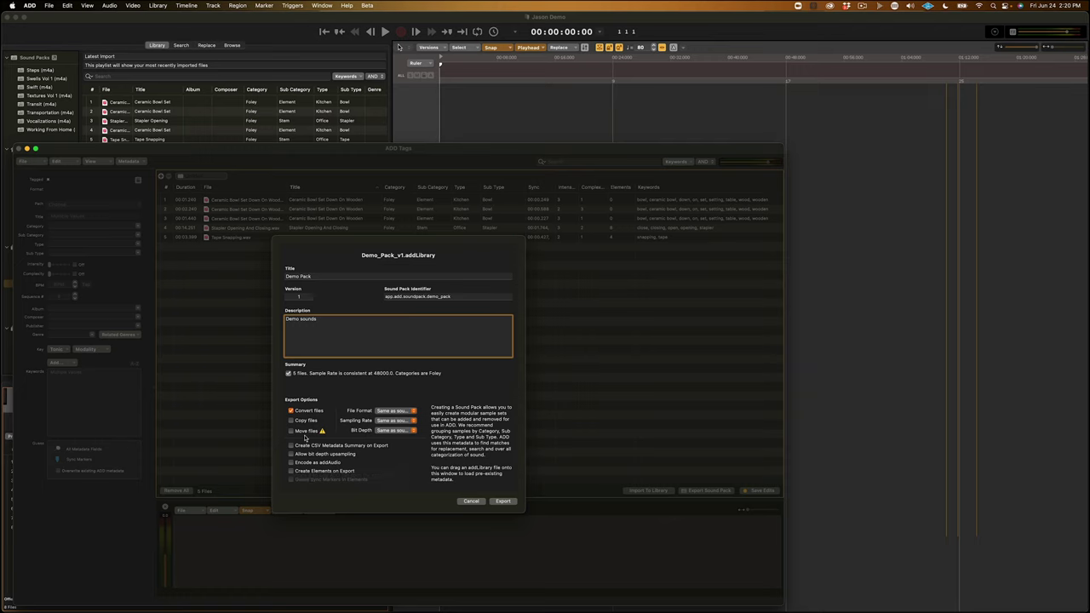
pyautogui.click(311, 422)
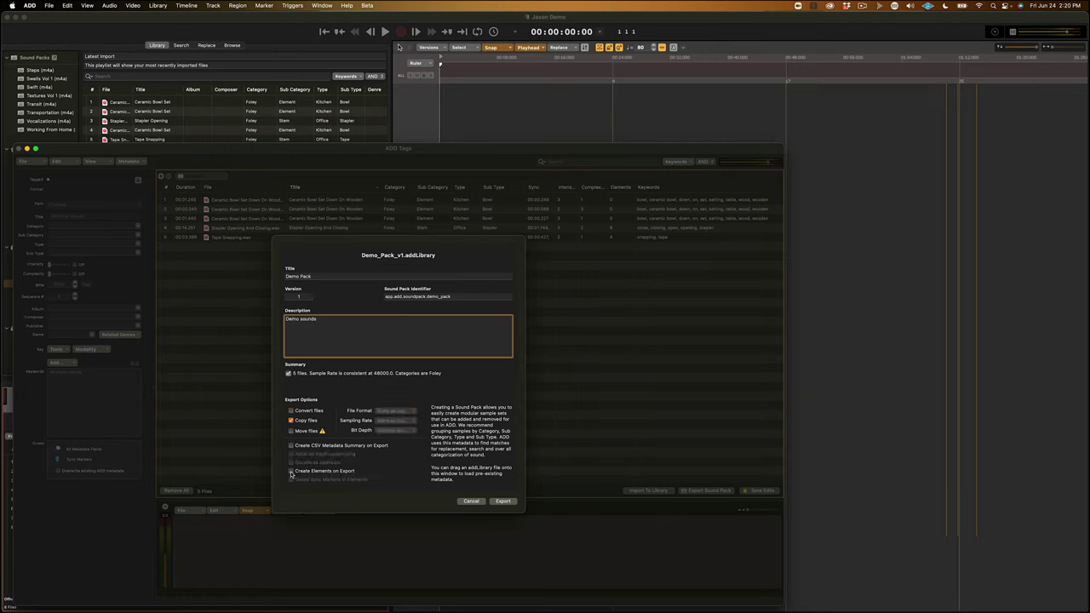
pyautogui.click(291, 471)
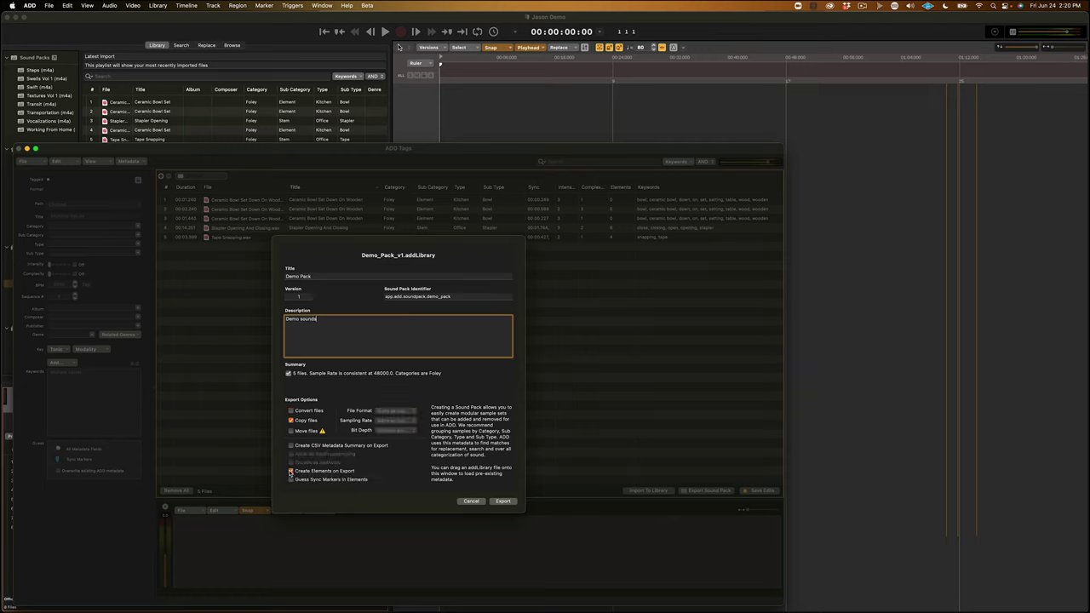
# - Export the sound pack, saving it as Demo_Pack_v1.addLibrary
pyautogui.click(504, 501)
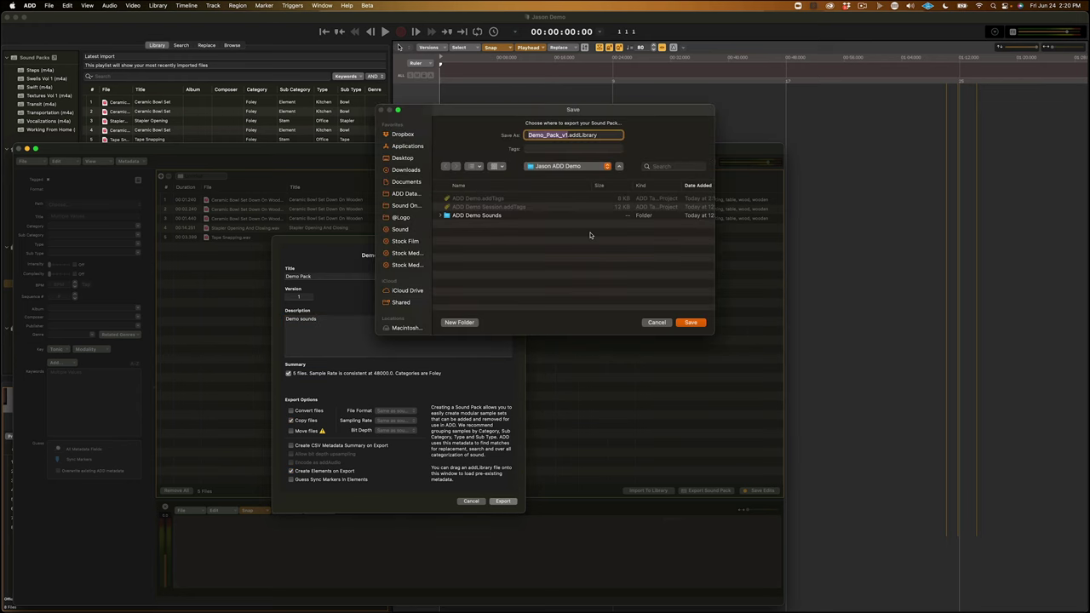
pyautogui.press('Return')
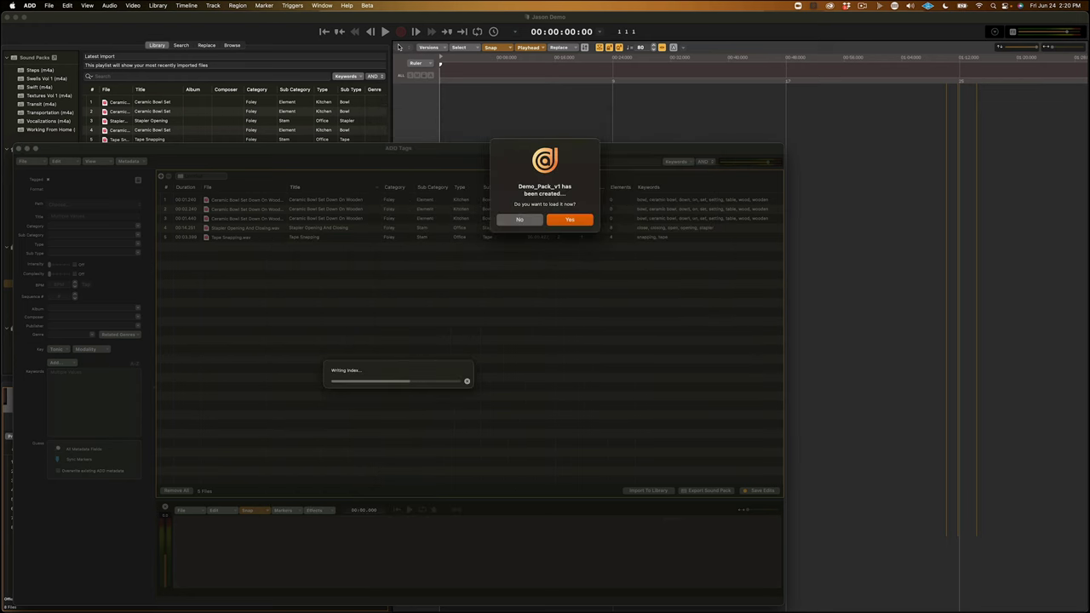